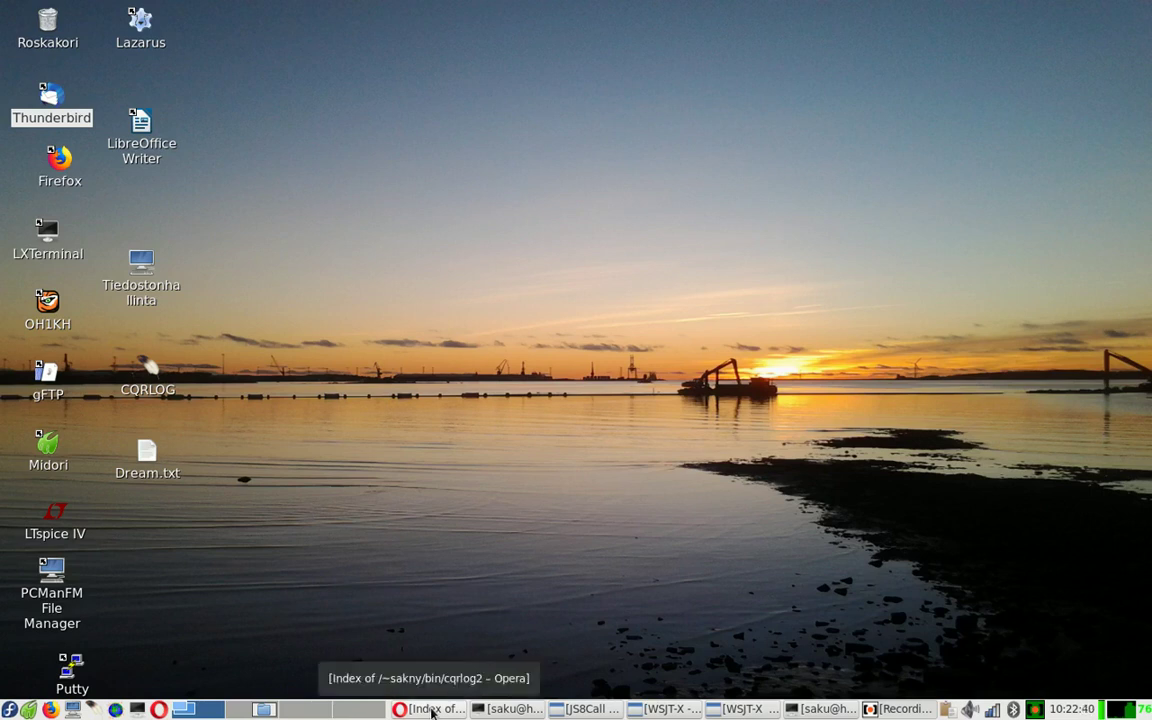
# Step: Show the cqrlog2 download index in Opera and the code page of the ok2cqr/cqrlog GitHub repository, and minimize the browser
pyautogui.click(432, 709)
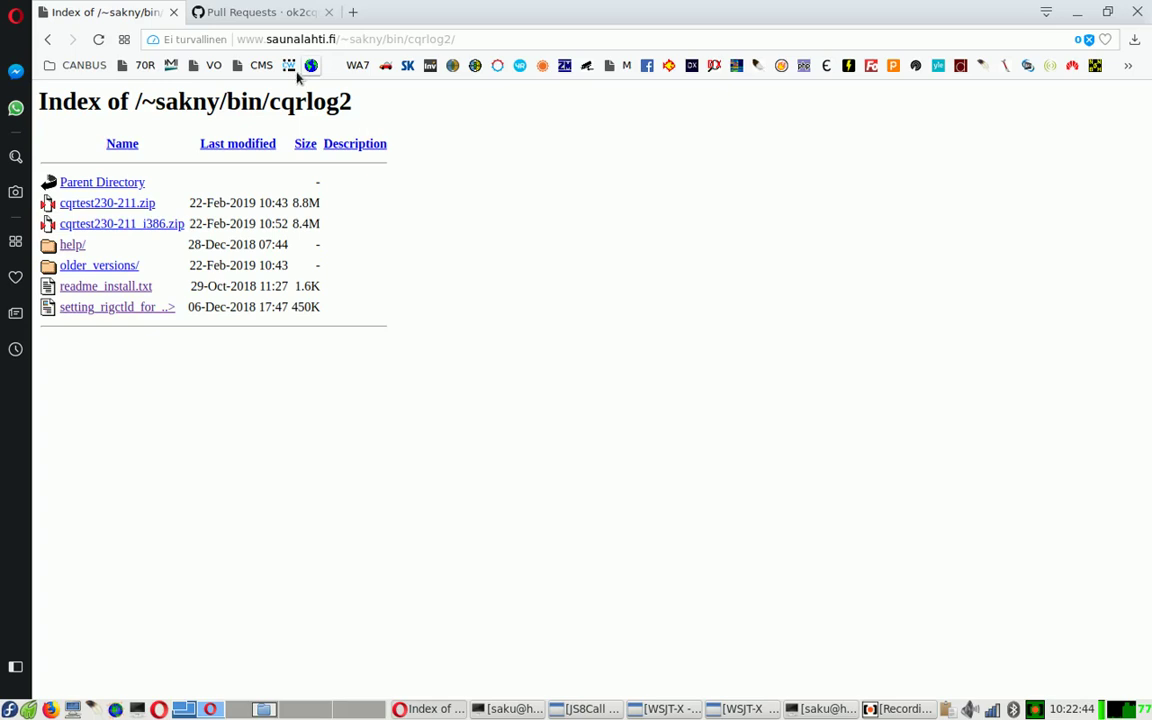
pyautogui.moveTo(237, 40); pyautogui.dragTo(458, 42)
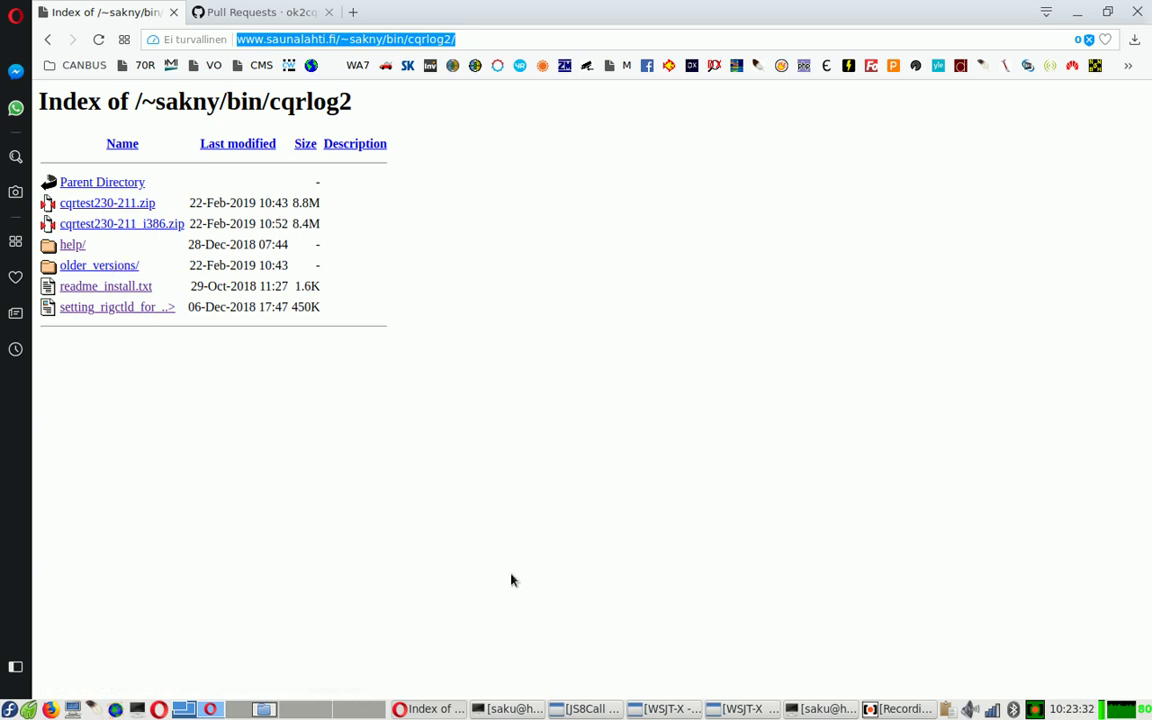
pyautogui.click(257, 13)
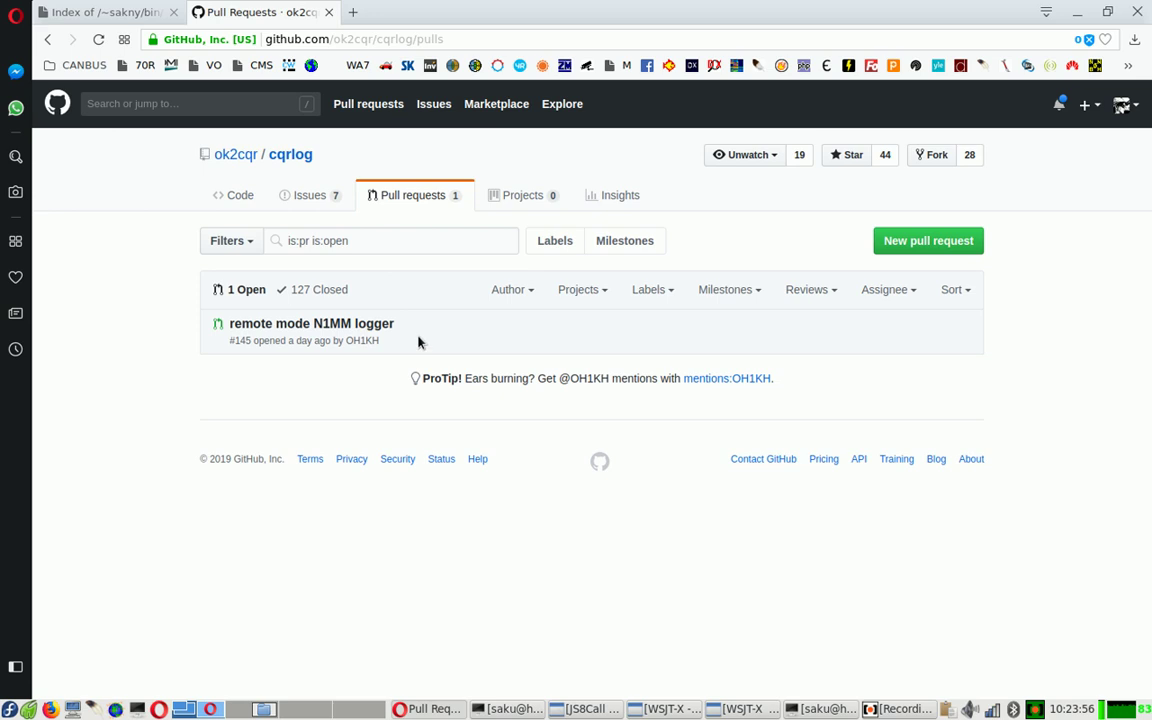
pyautogui.click(240, 197)
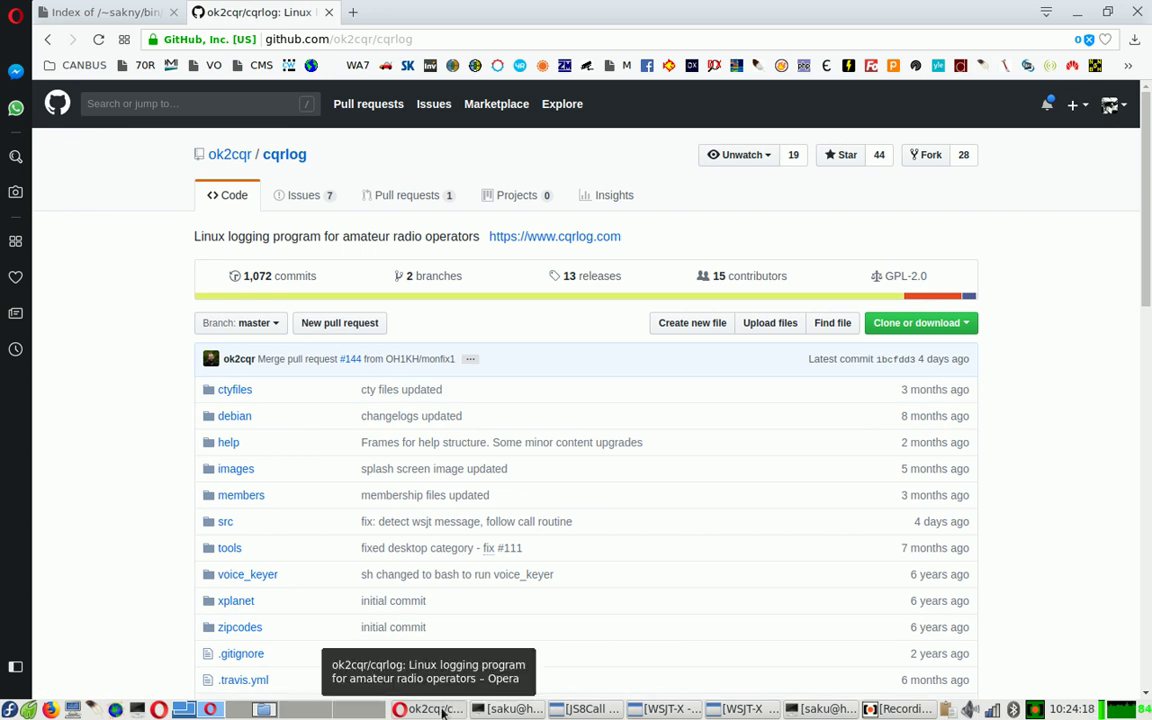
pyautogui.click(443, 711)
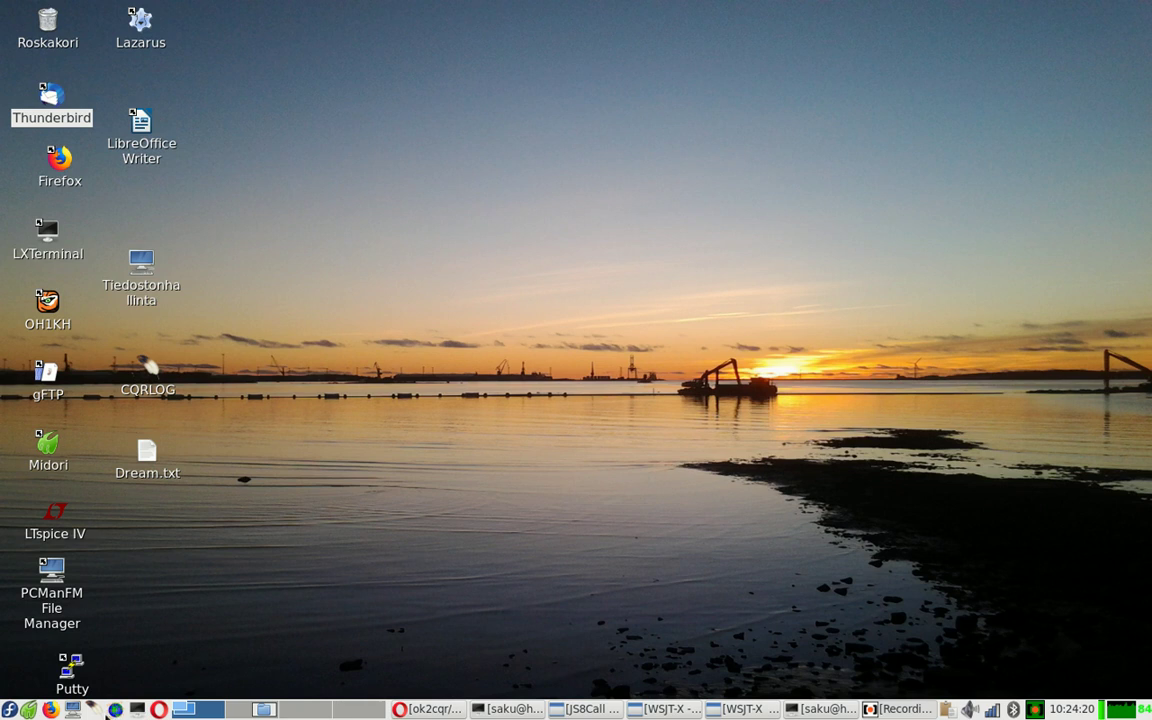
# Step: Launch CQRLOG and open the QSO list of the test2 log
pyautogui.click(93, 709)
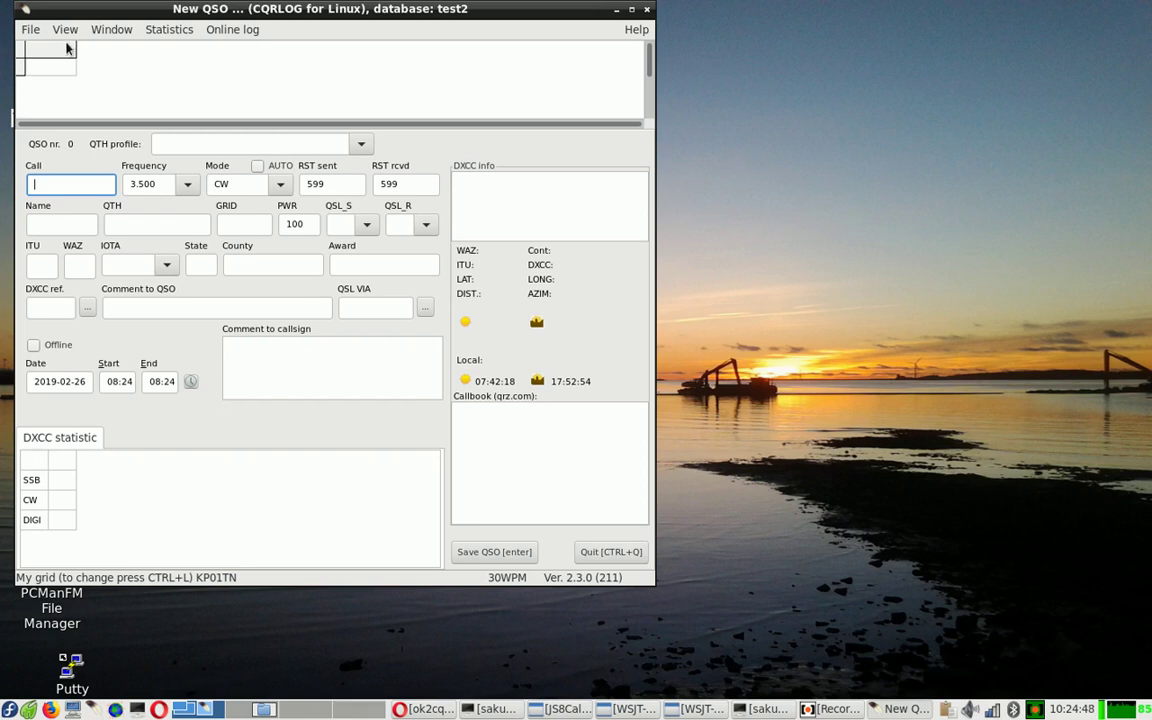
pyautogui.click(111, 29)
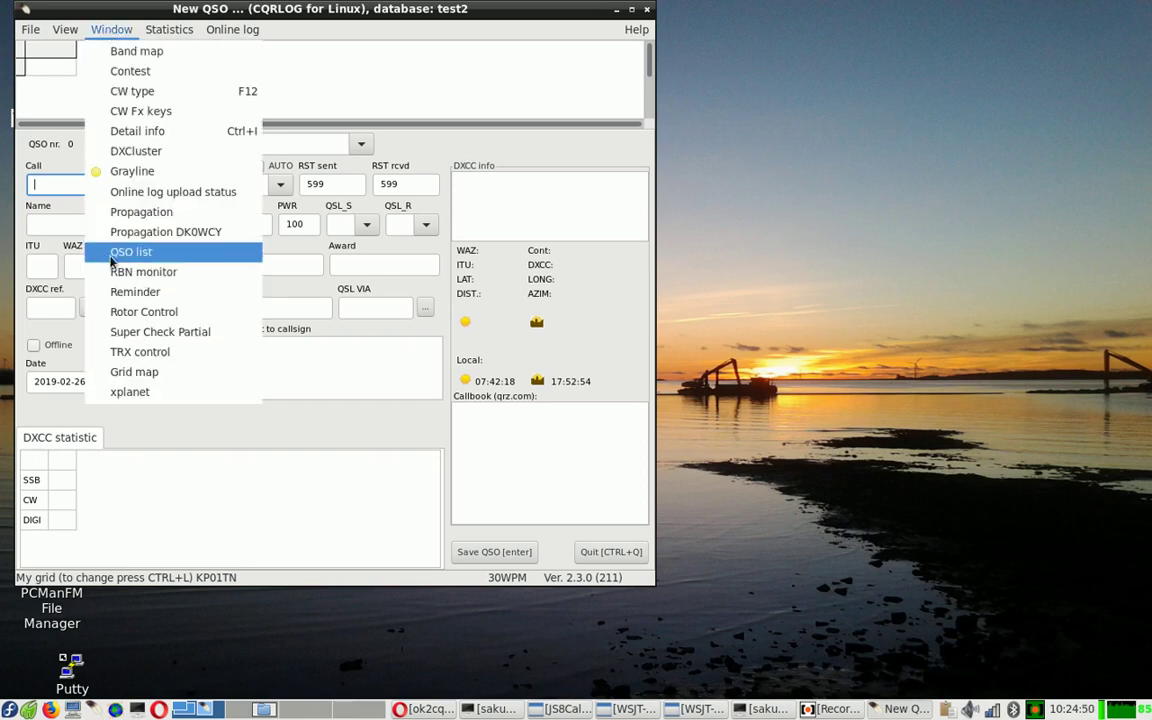
pyautogui.click(112, 258)
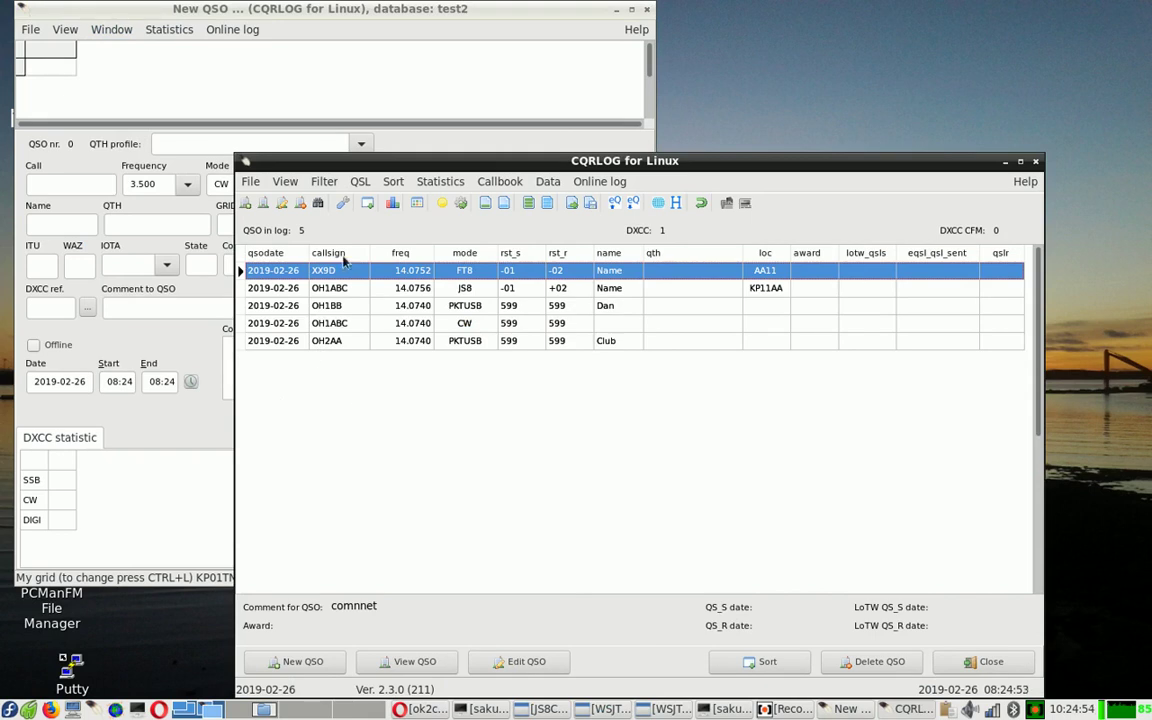
# Step: Start a new QSO filter with the end date set to 2019-02-28 and reposition the filter window
pyautogui.click(320, 183)
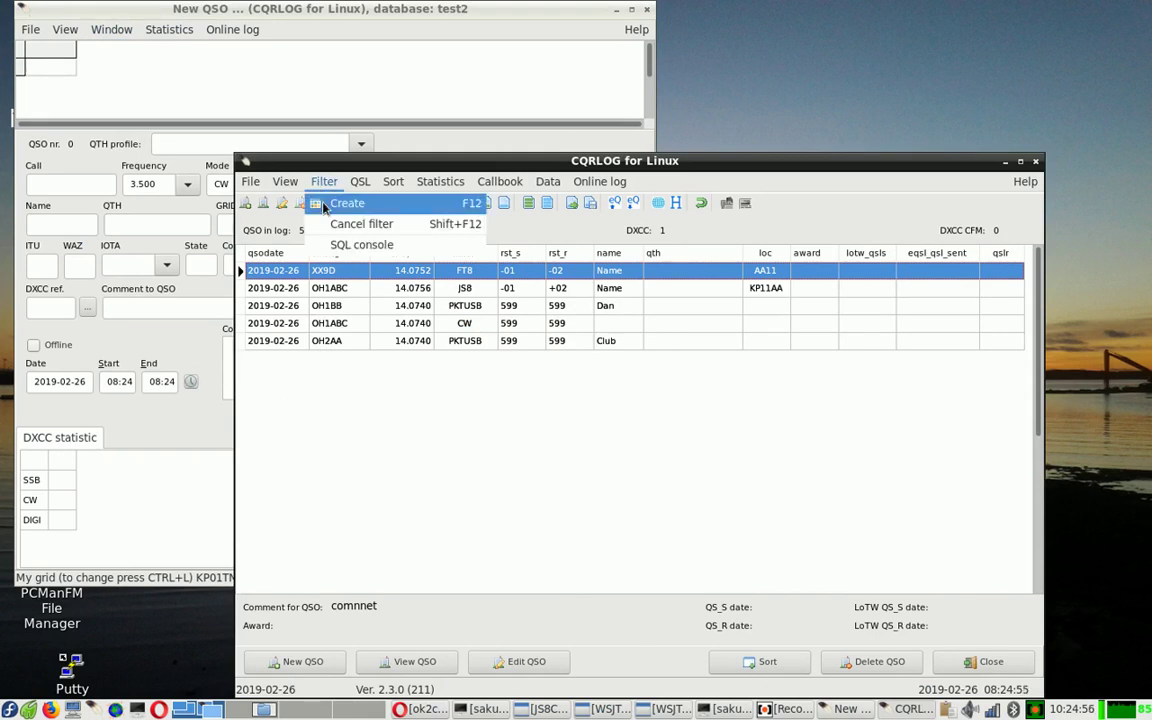
pyautogui.click(324, 207)
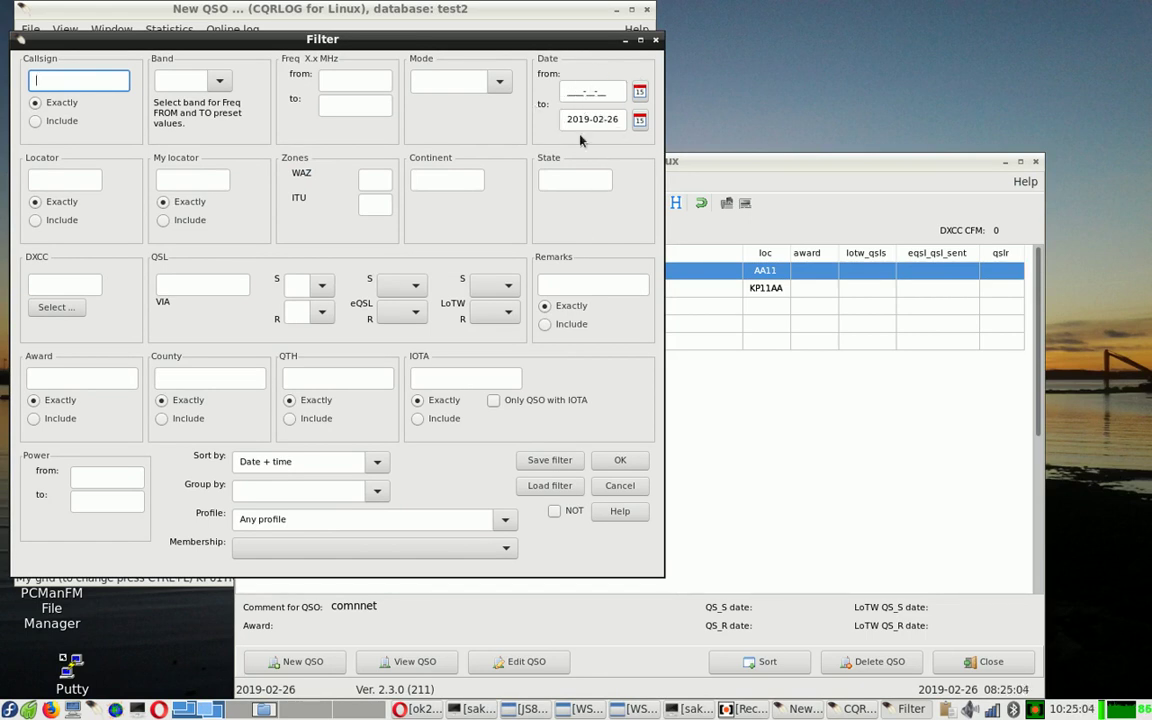
pyautogui.click(640, 120)
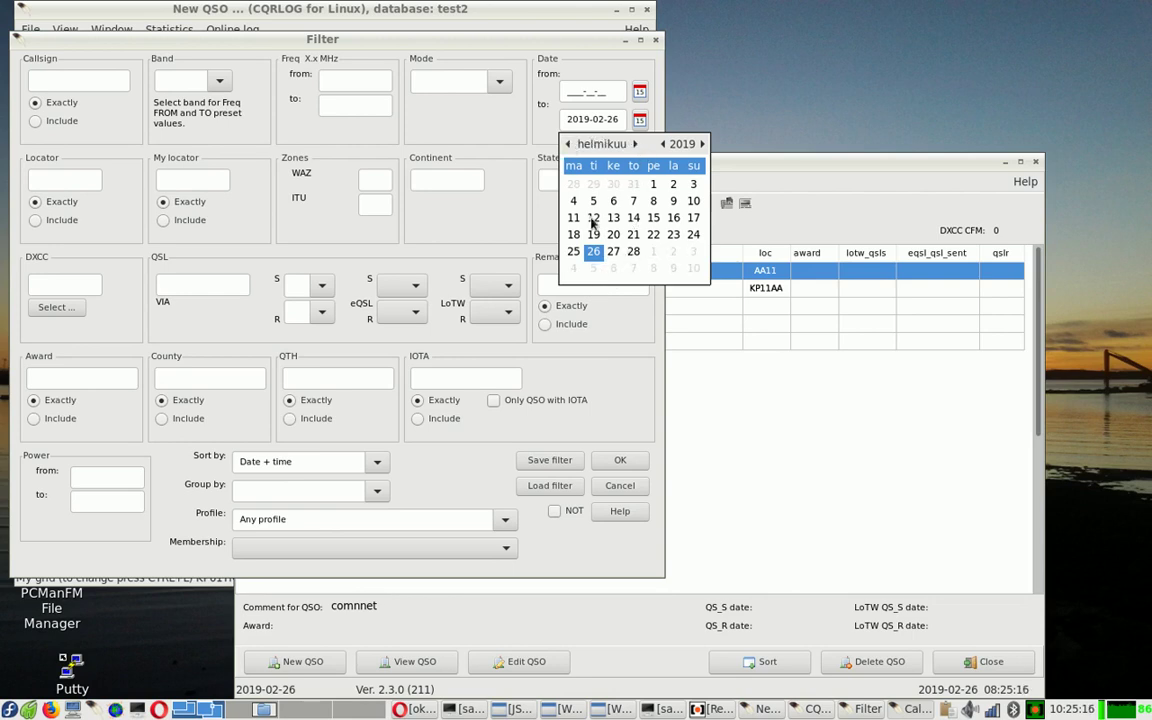
pyautogui.click(633, 252)
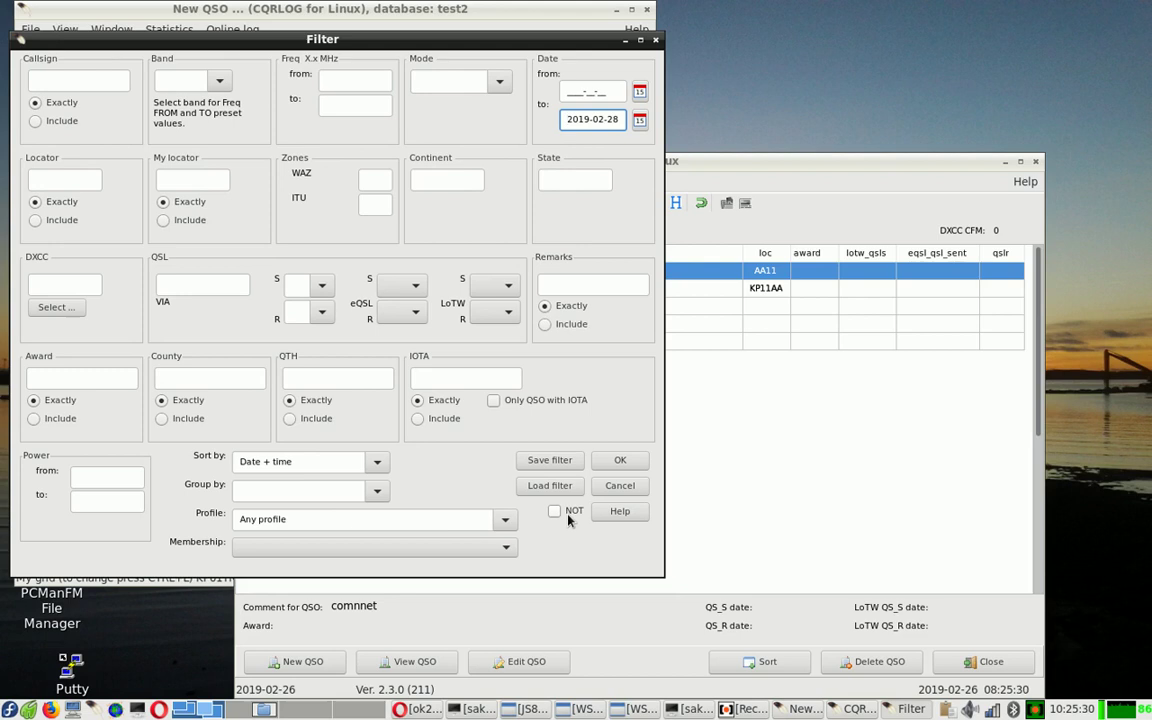
pyautogui.moveTo(437, 44); pyautogui.dragTo(615, 336)
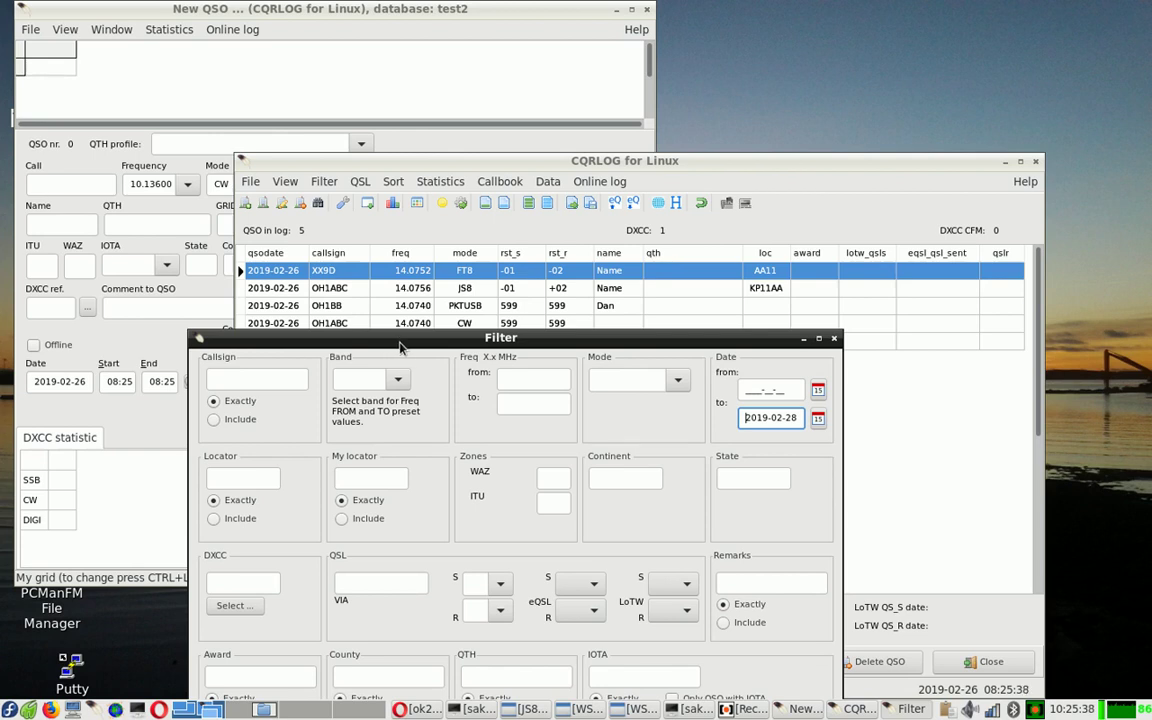
pyautogui.moveTo(400, 347); pyautogui.dragTo(491, 107)
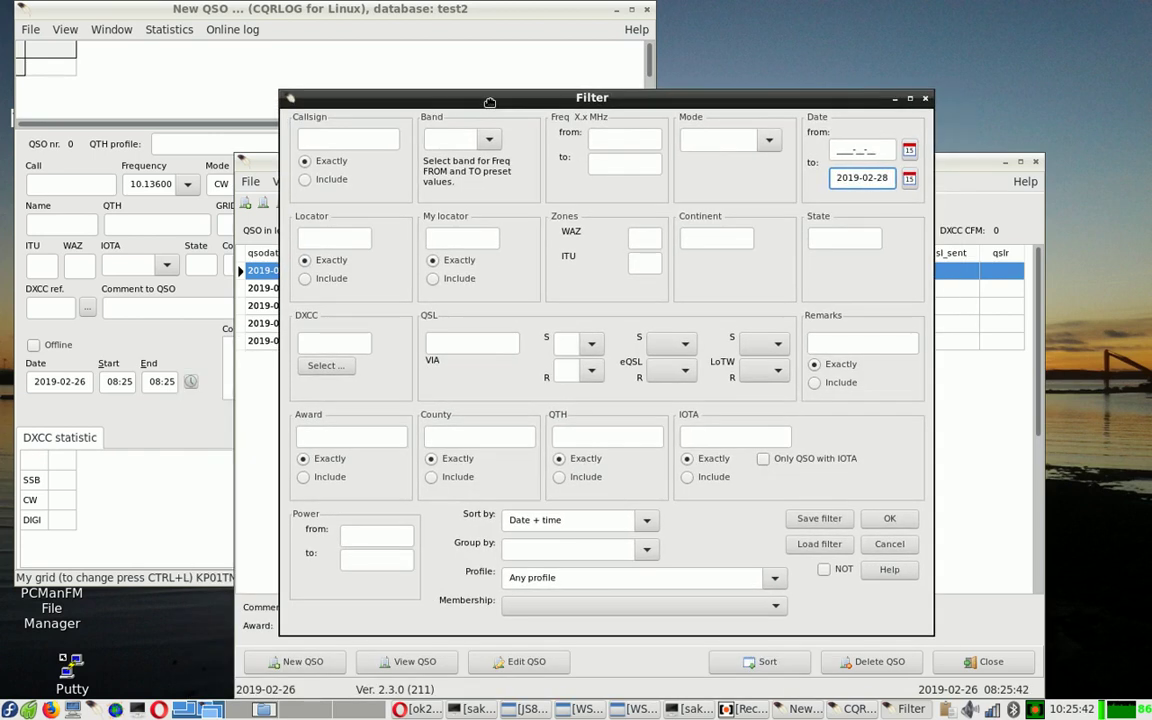
# Step: Filter the QSO list to the exact callsign XX9D
pyautogui.click(363, 141)
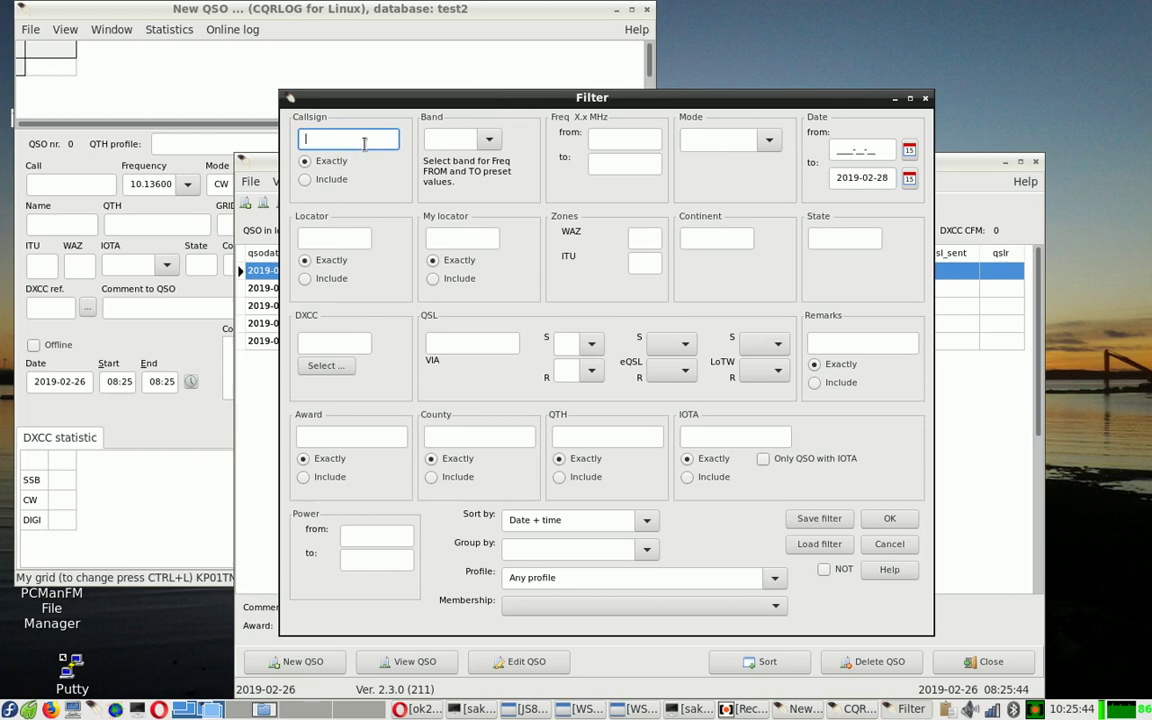
pyautogui.write('X9D')
pyautogui.click(309, 138)
pyautogui.write('X')
pyautogui.click(891, 522)
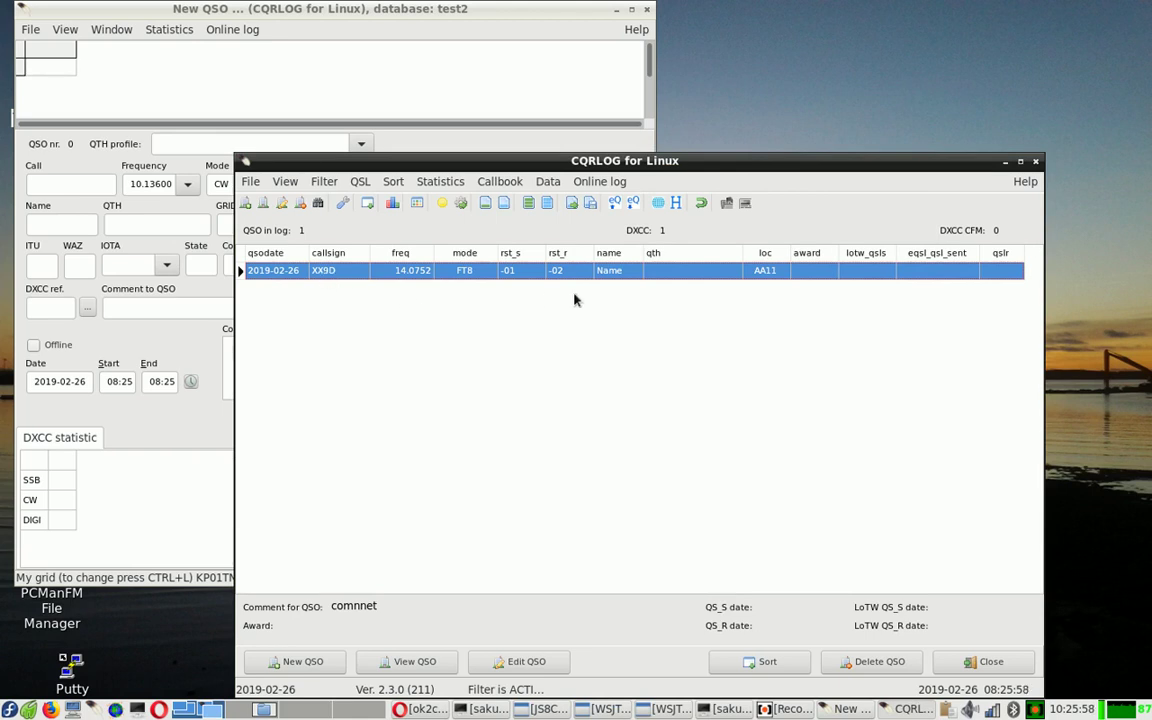
# Step: Filter the log for every QSO except callsign XX9D using the NOT option, and close the QSO list
pyautogui.click(323, 181)
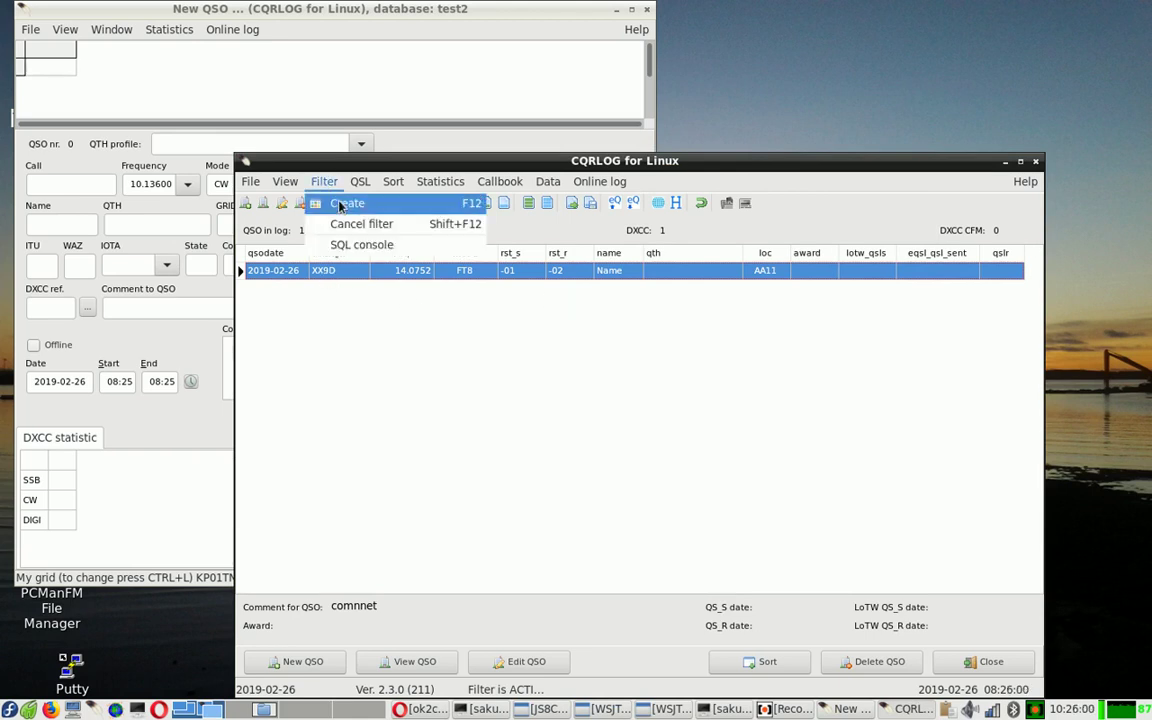
pyautogui.press('Return')
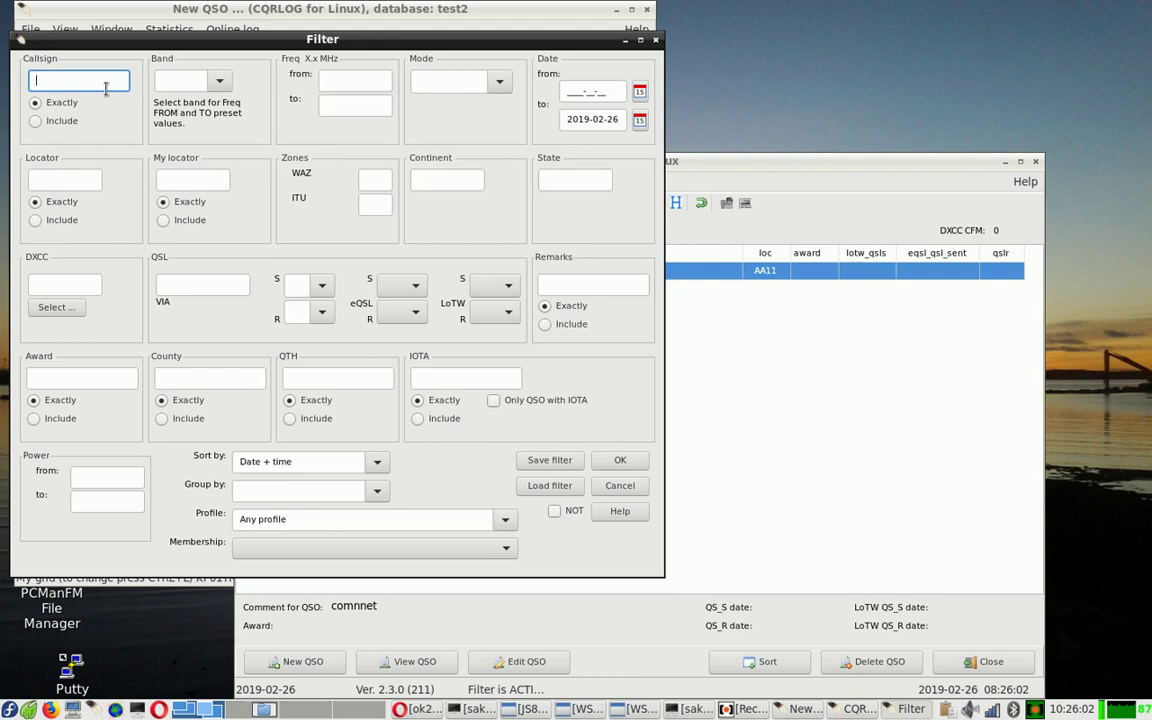
pyautogui.write('XX9D')
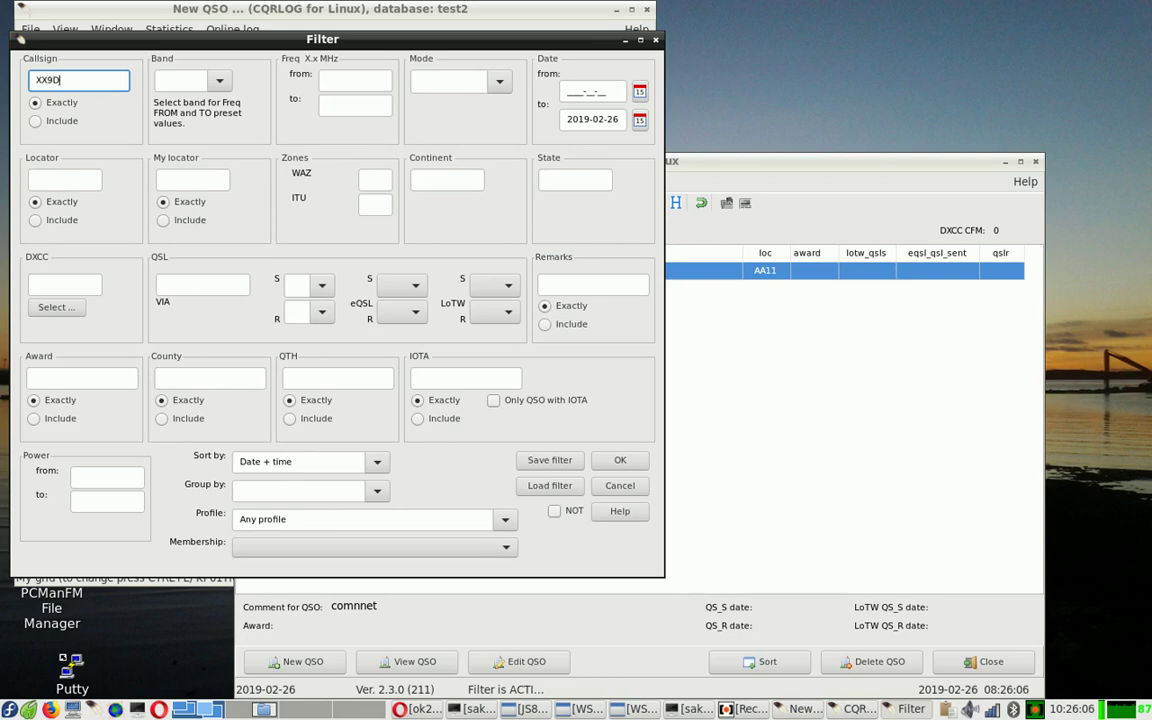
pyautogui.click(555, 513)
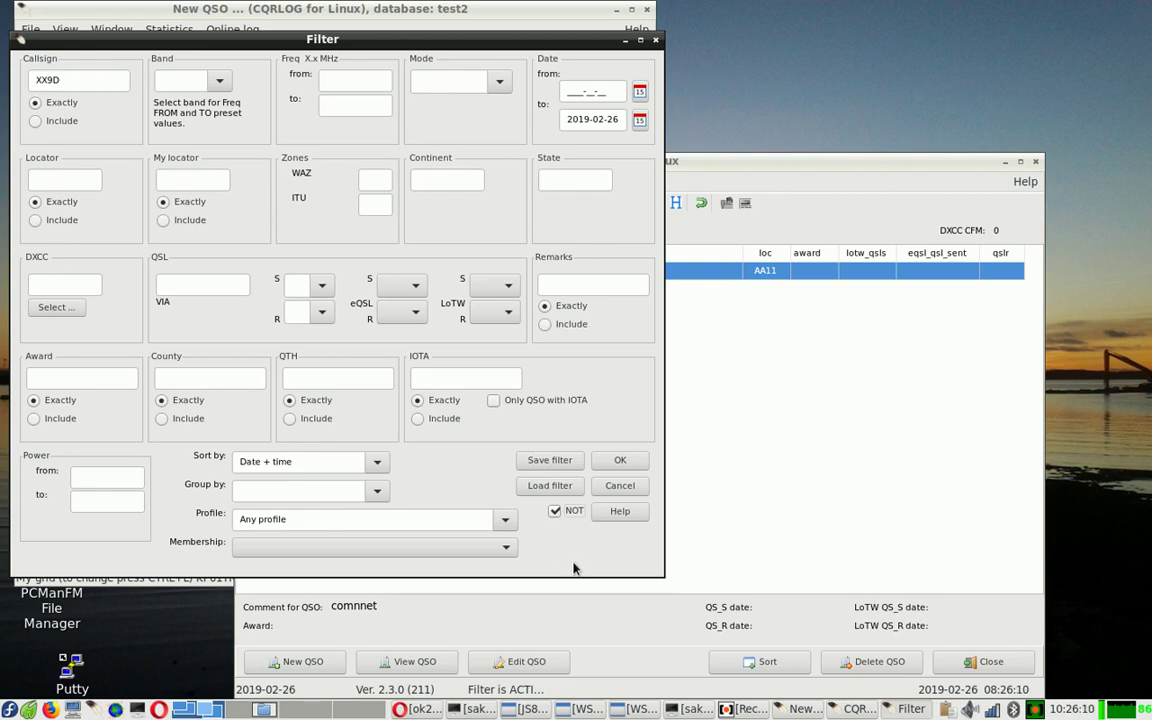
pyautogui.click(619, 461)
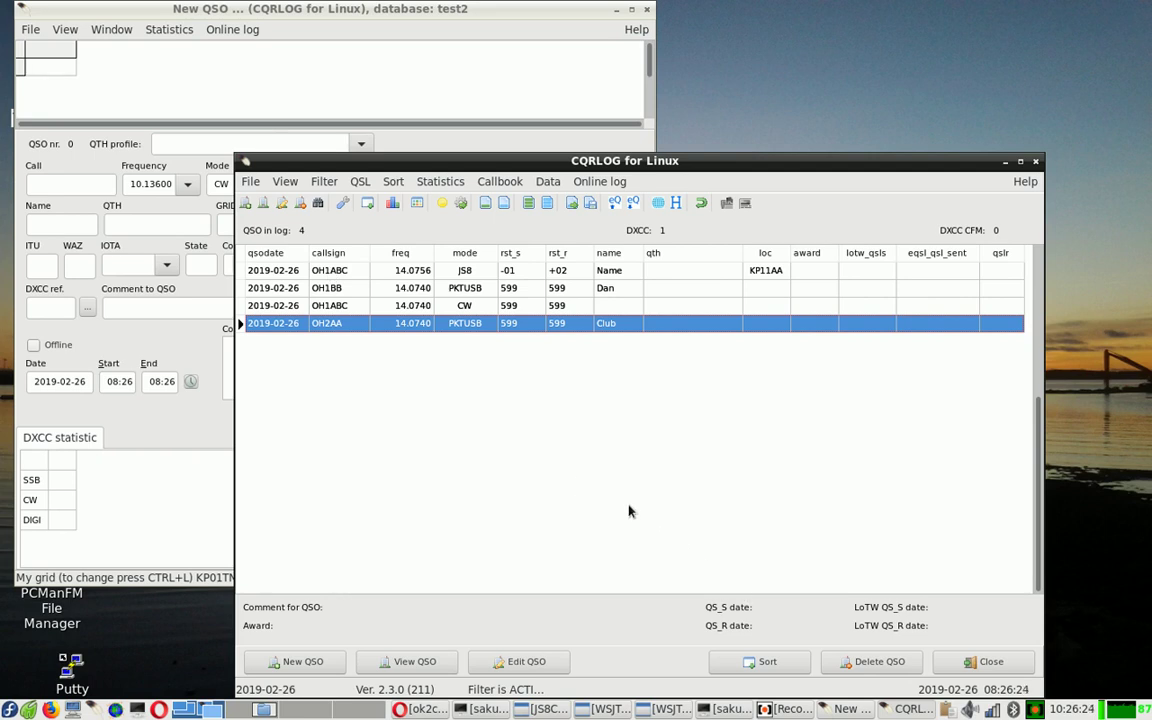
pyautogui.click(985, 662)
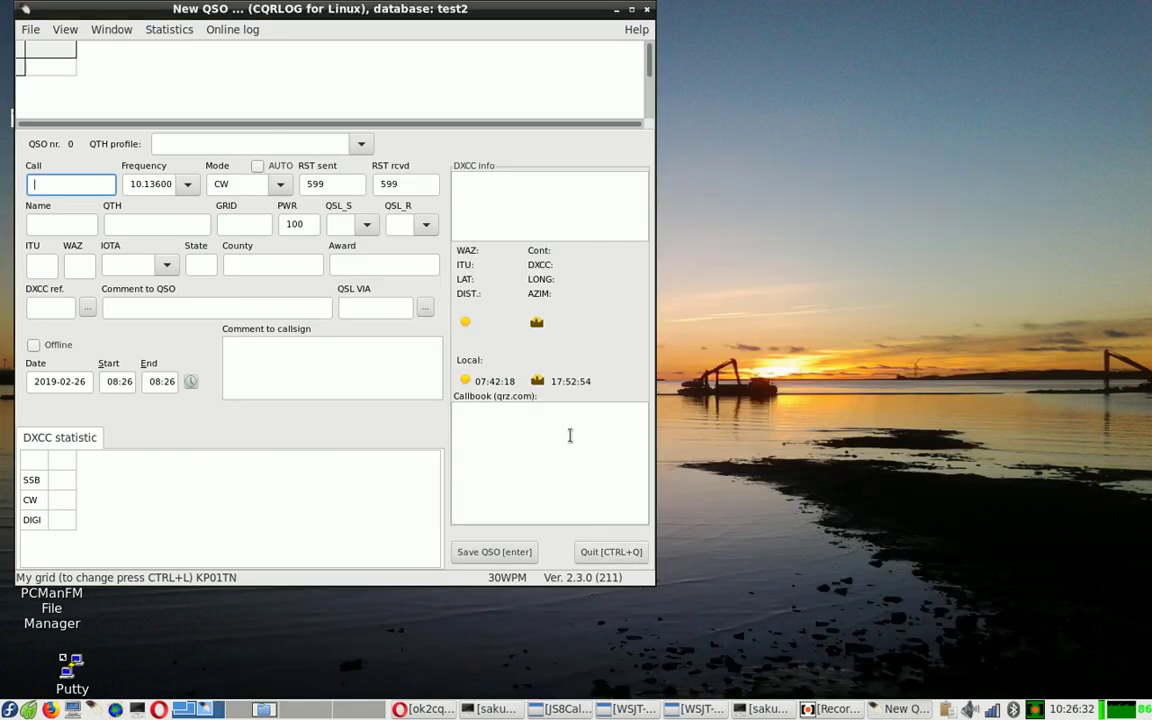
# Step: In the New QSO preferences, enable showing recent QSO records for the last 5 days, leaving the QSOs B4 alternative off
pyautogui.click(30, 32)
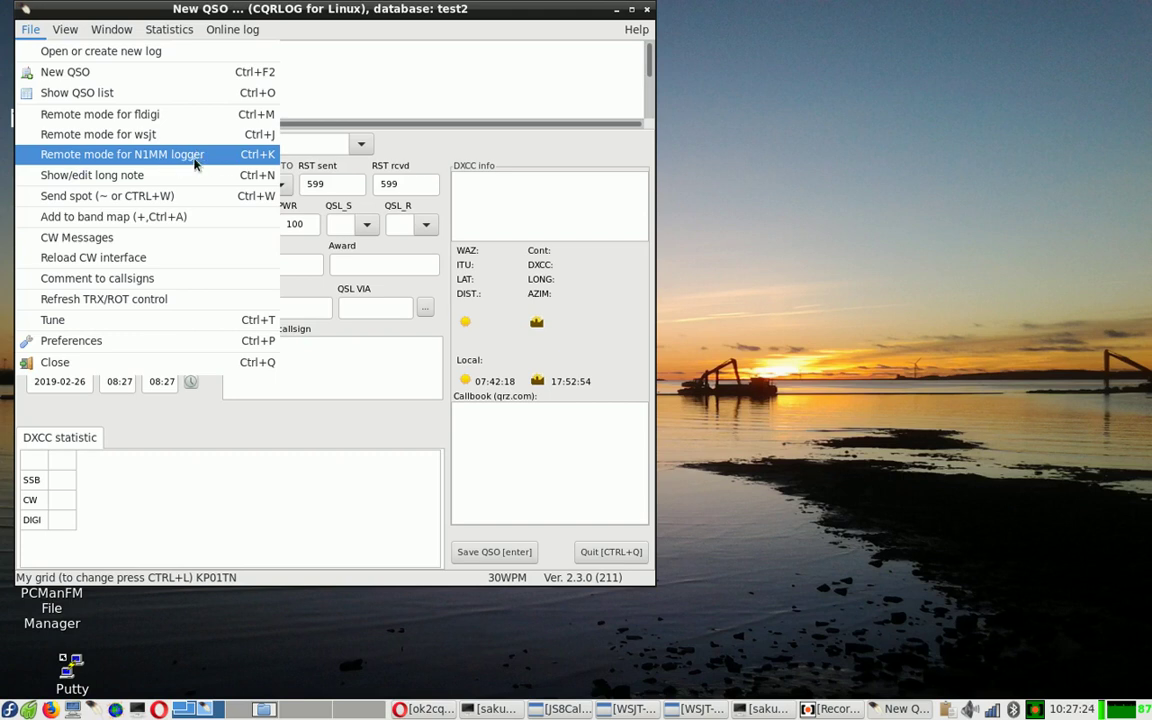
pyautogui.click(455, 15)
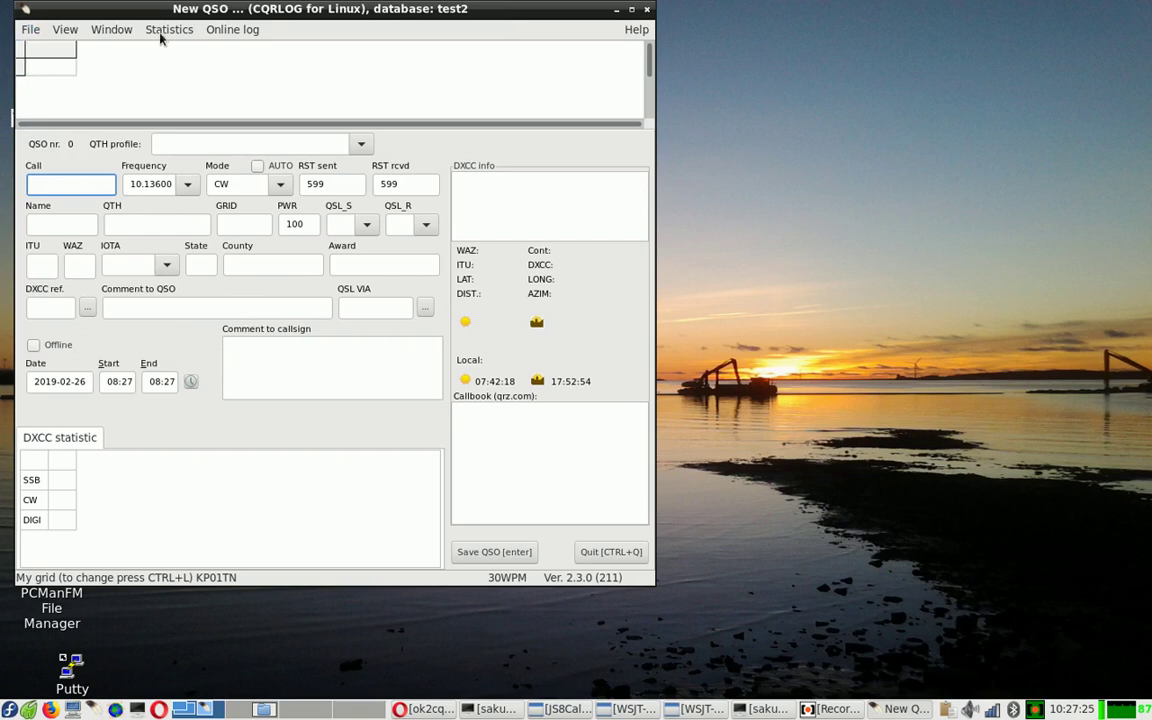
pyautogui.click(31, 29)
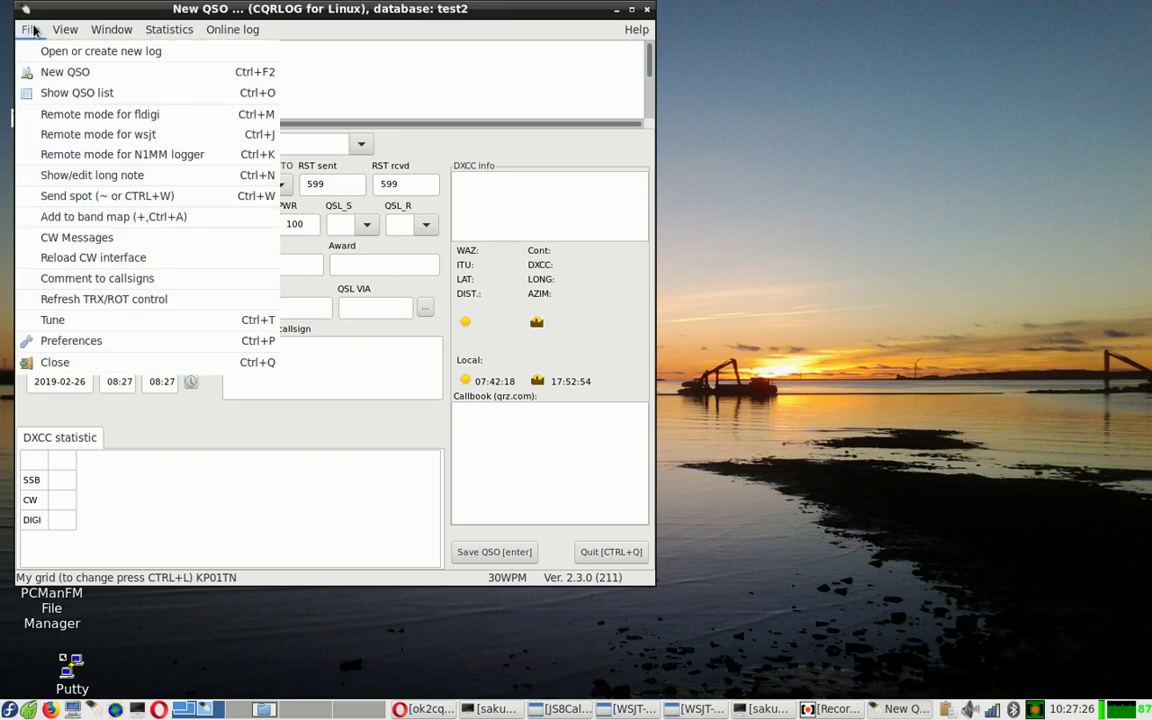
pyautogui.click(119, 342)
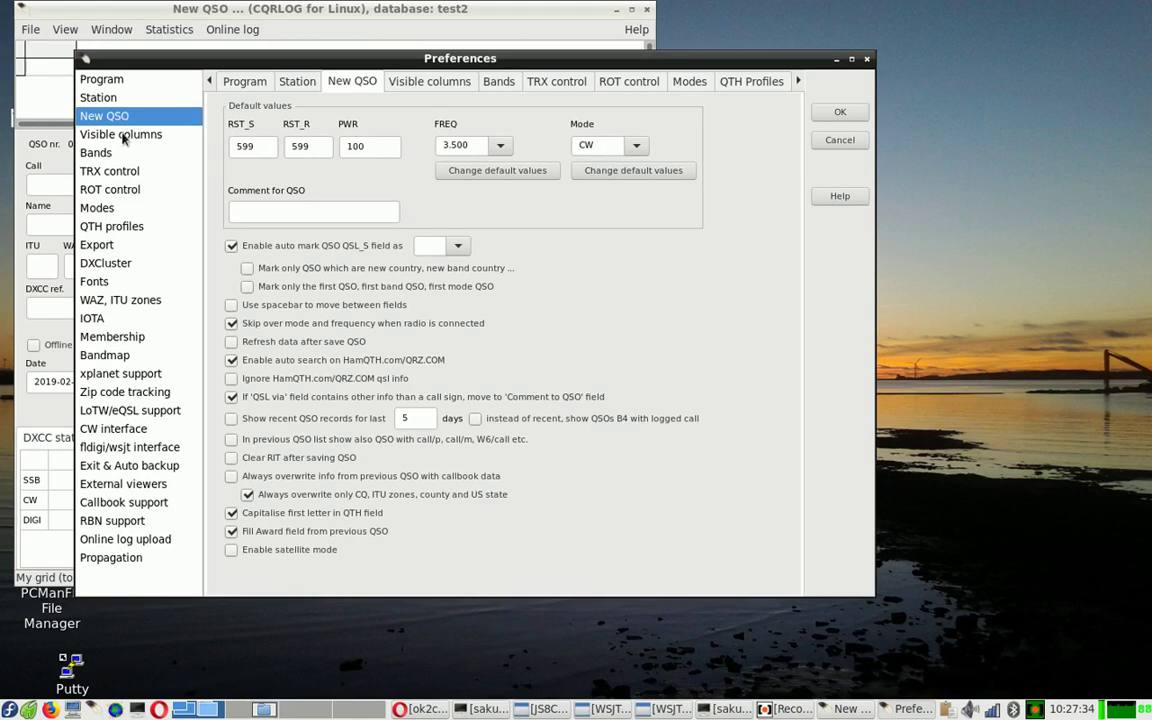
pyautogui.moveTo(168, 56); pyautogui.dragTo(198, 54)
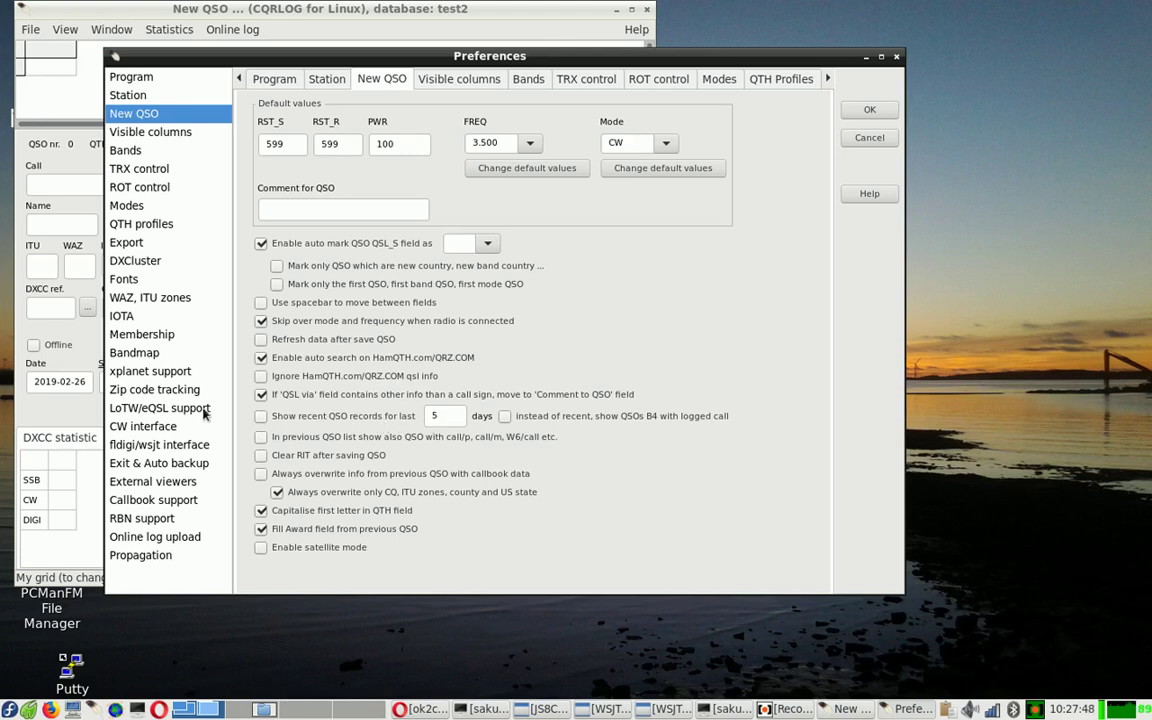
pyautogui.click(261, 418)
pyautogui.click(505, 416)
pyautogui.click(512, 418)
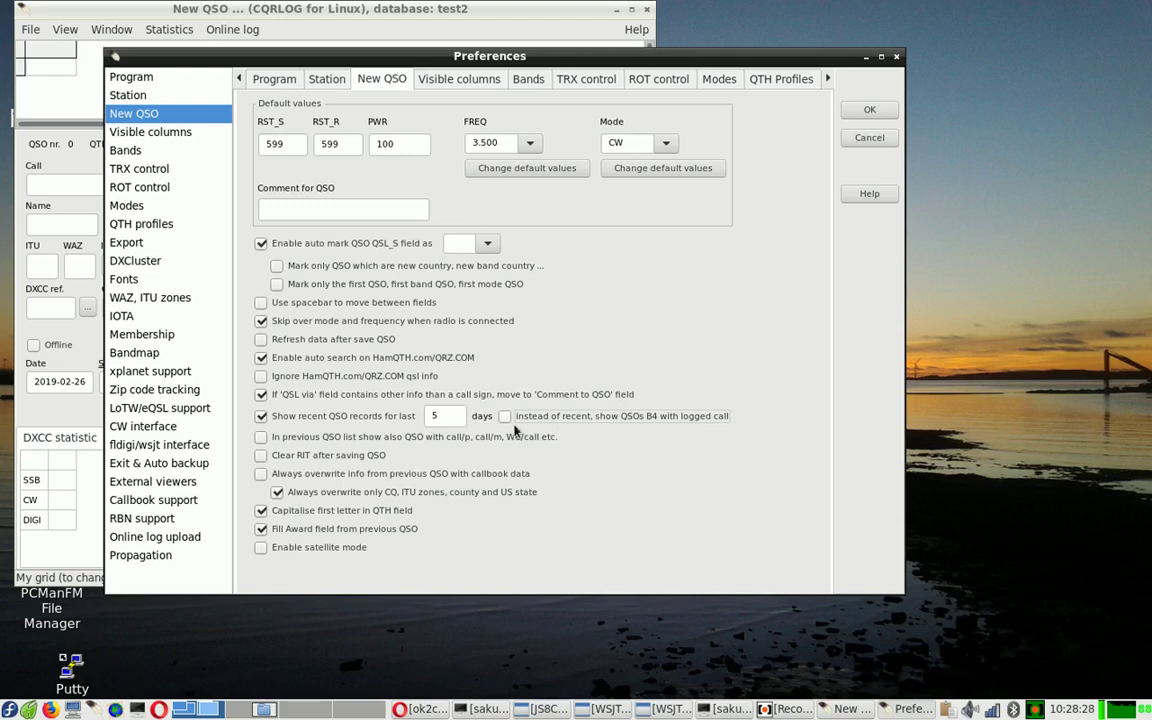
# Step: Try different combinations of the recent QSO records option and the option to show QSOs B4 with the logged call
pyautogui.click(261, 415)
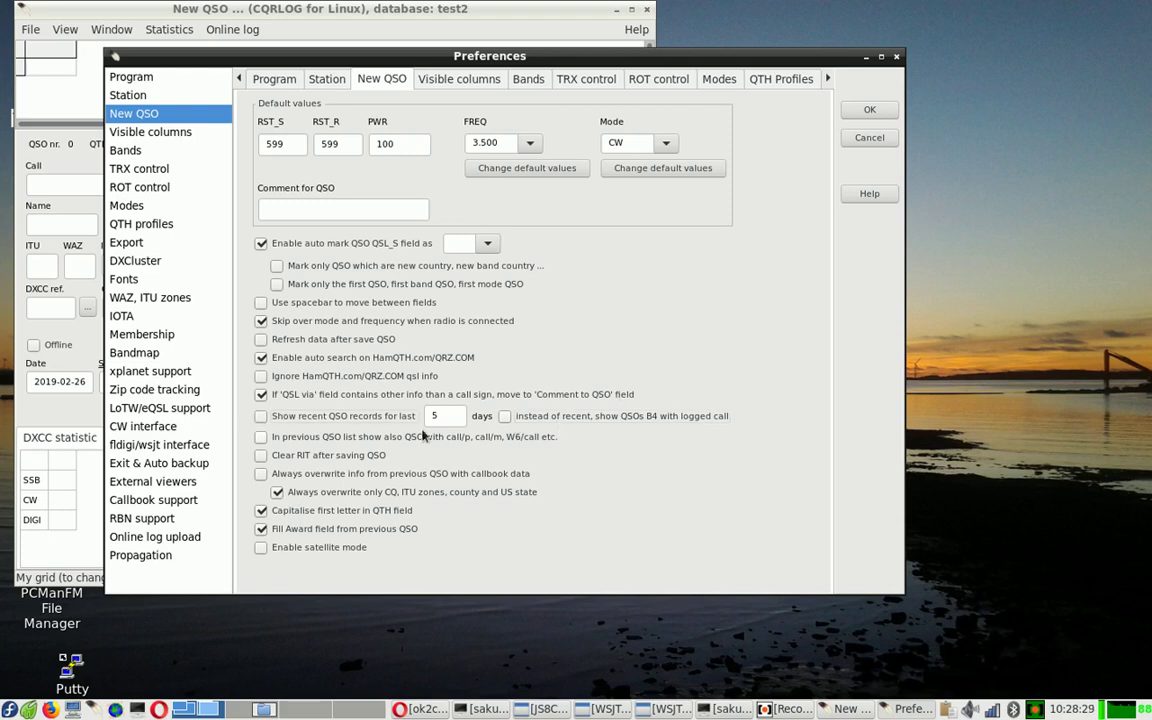
pyautogui.click(505, 415)
pyautogui.click(261, 415)
pyautogui.click(505, 416)
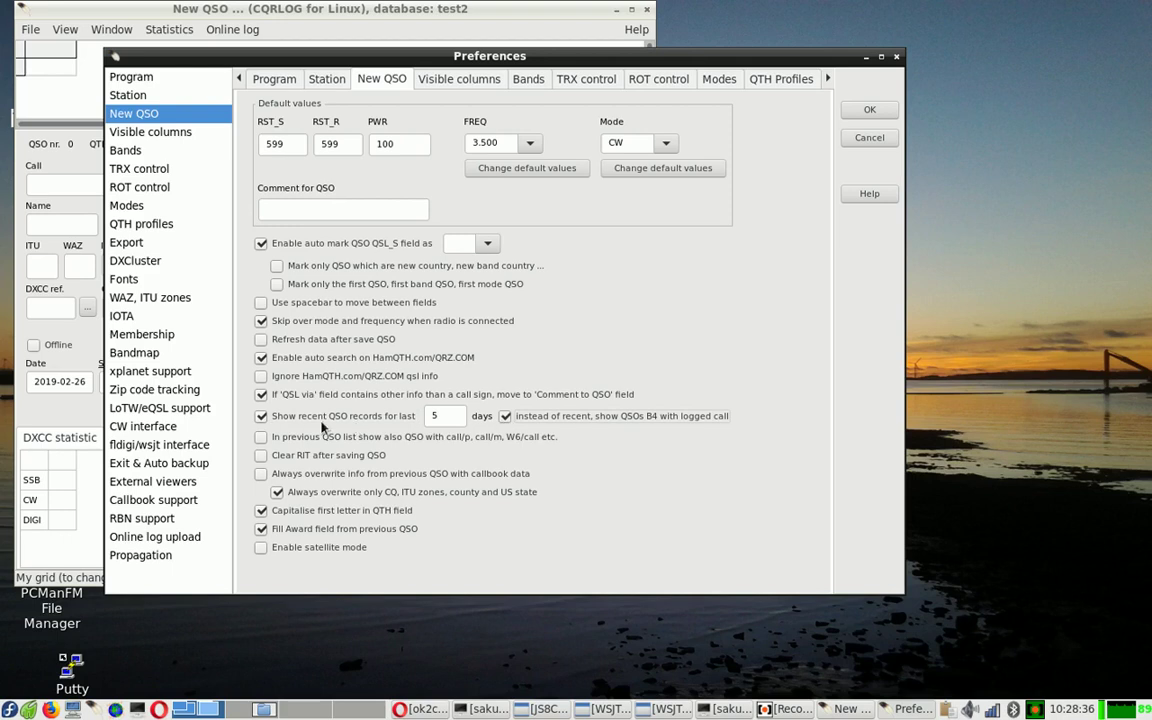
pyautogui.click(506, 416)
# Step: Toggle the Call and Loc options for the WB4 check in the fldigi/wsjt interface preferences and save the preferences
pyautogui.click(150, 448)
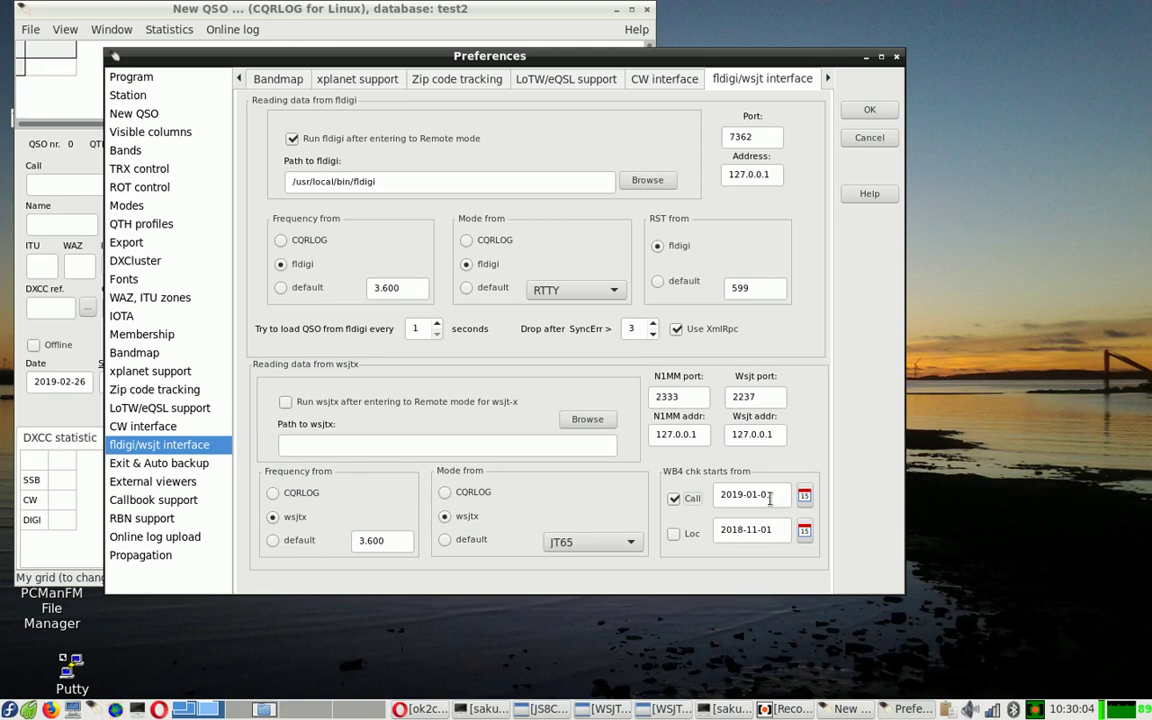
pyautogui.click(703, 500)
pyautogui.click(675, 535)
pyautogui.click(866, 111)
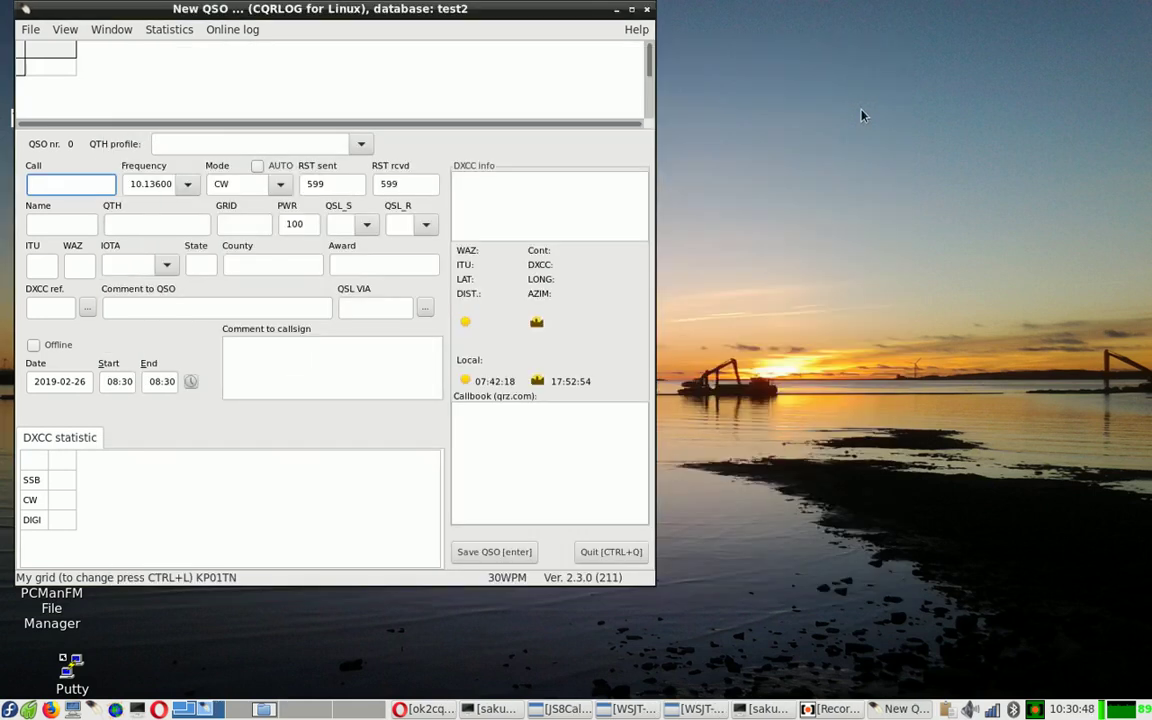
# Step: Start remote mode for N1MM logger and switch to the JS8Call window
pyautogui.click(32, 35)
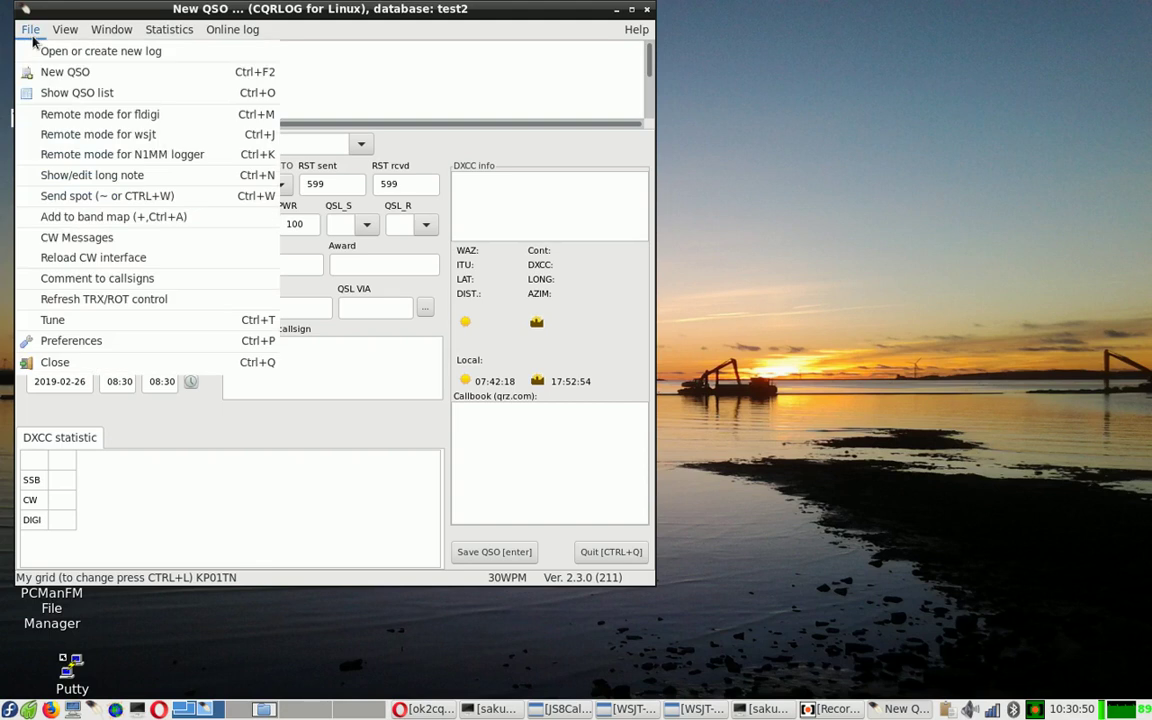
pyautogui.click(71, 157)
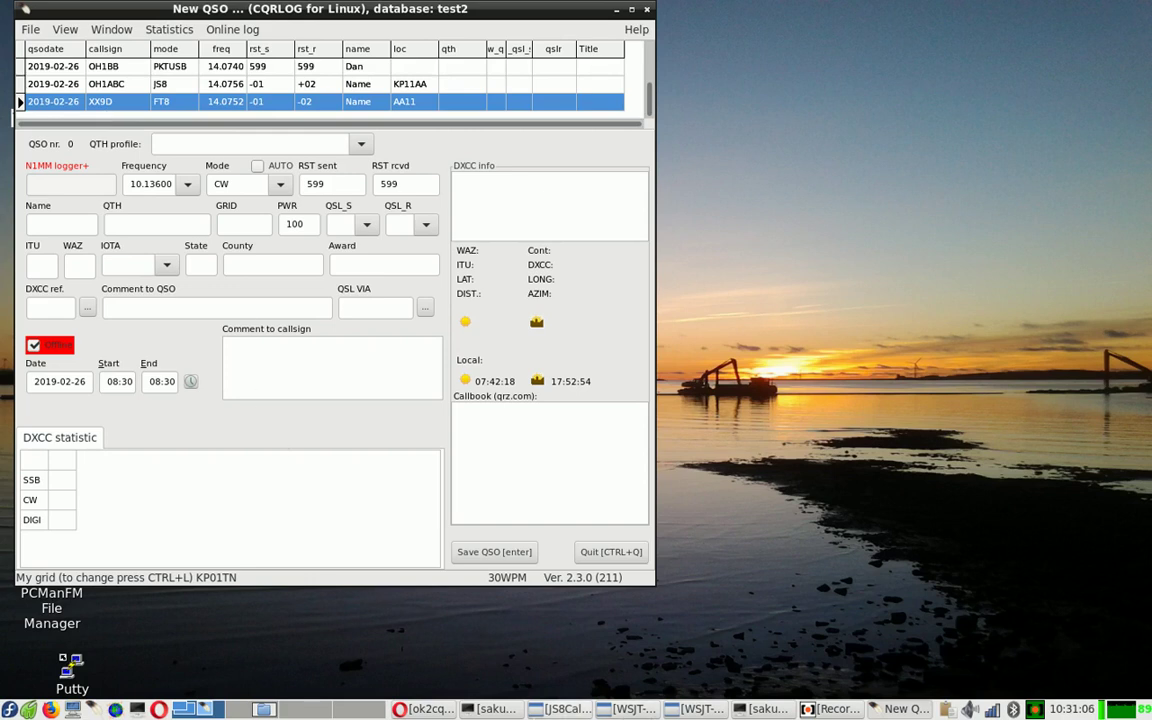
pyautogui.click(562, 709)
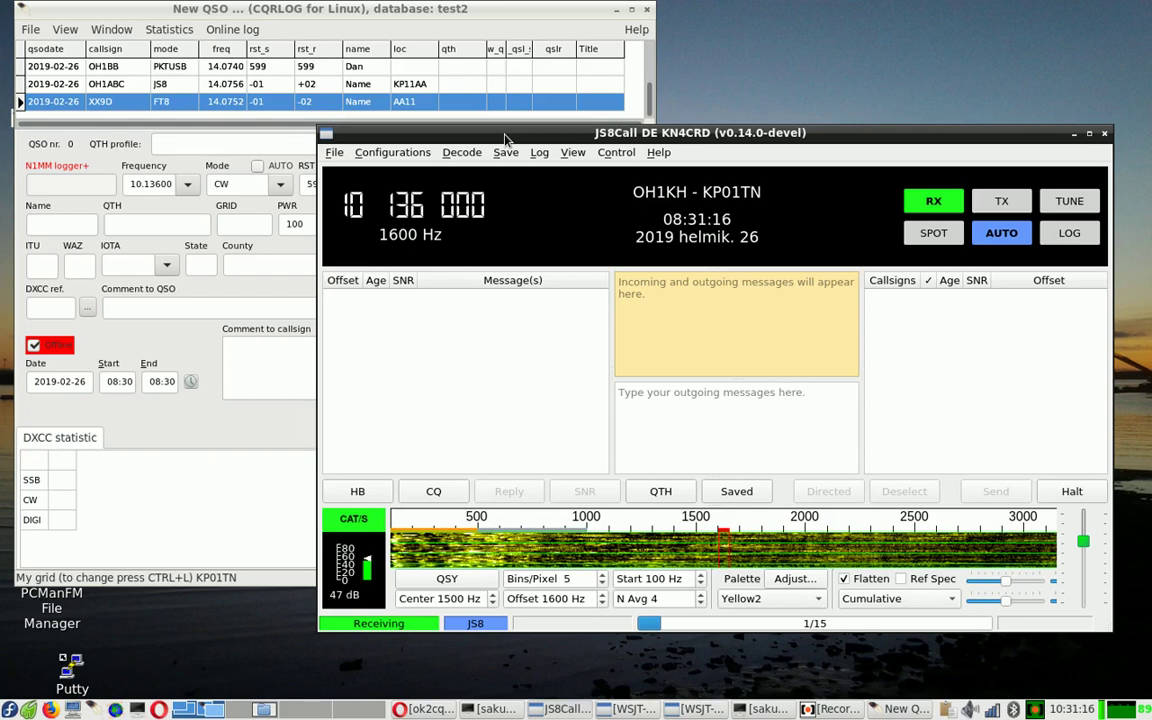
# Step: Enable the N1MM Logger+ logged contact ADIF broadcast in JS8Call's reporting settings and save the settings
pyautogui.press('F2')
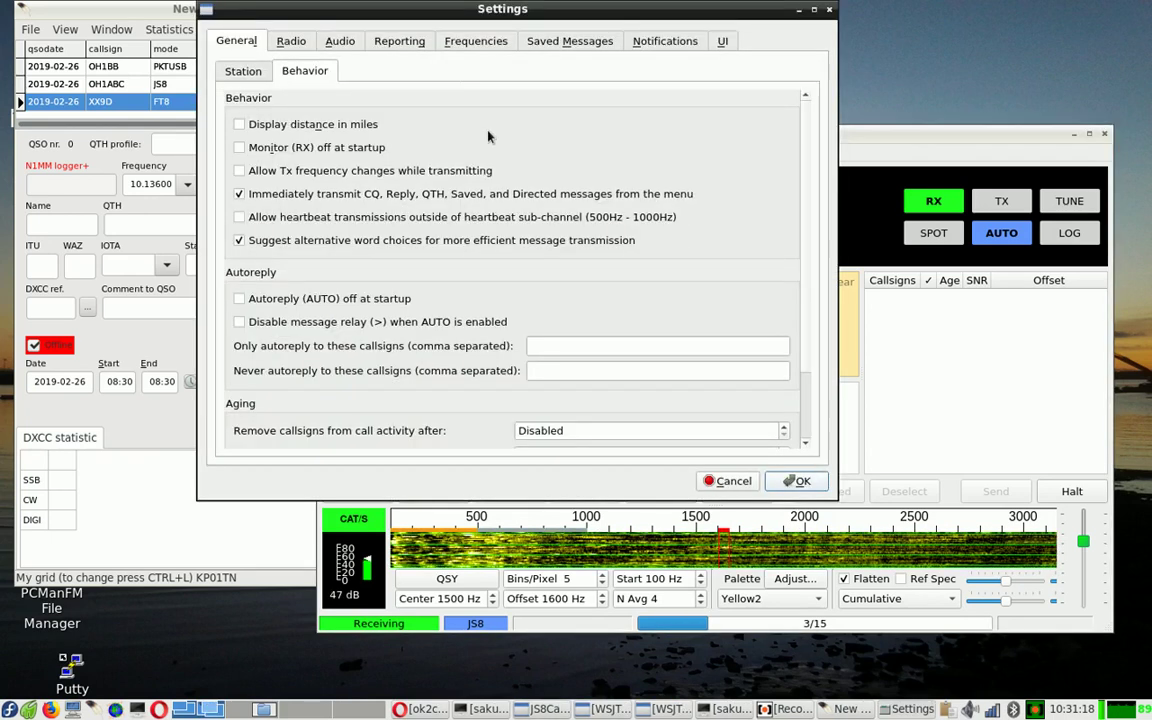
pyautogui.click(405, 48)
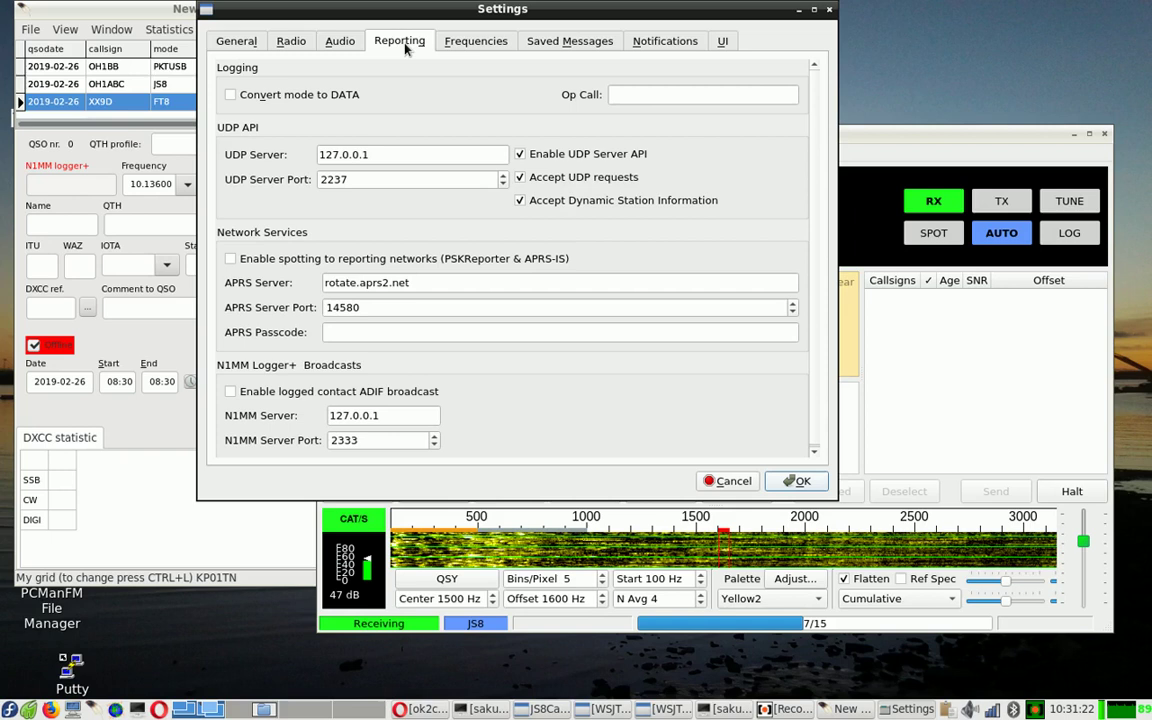
pyautogui.click(231, 392)
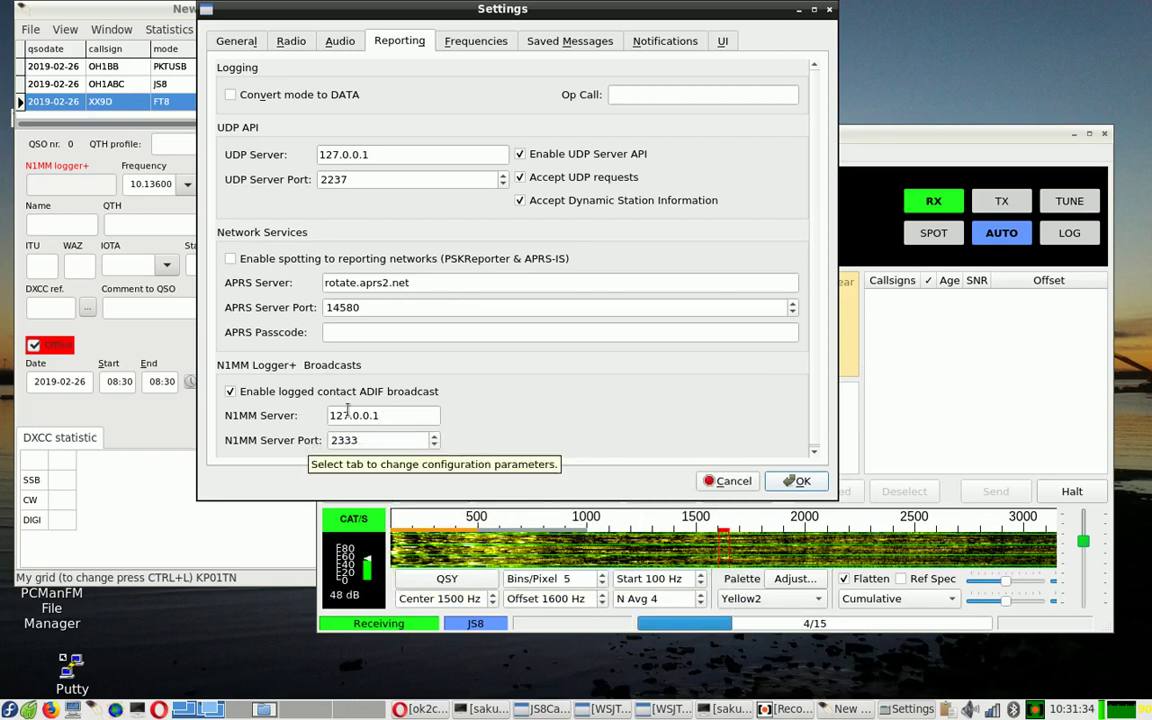
pyautogui.click(797, 482)
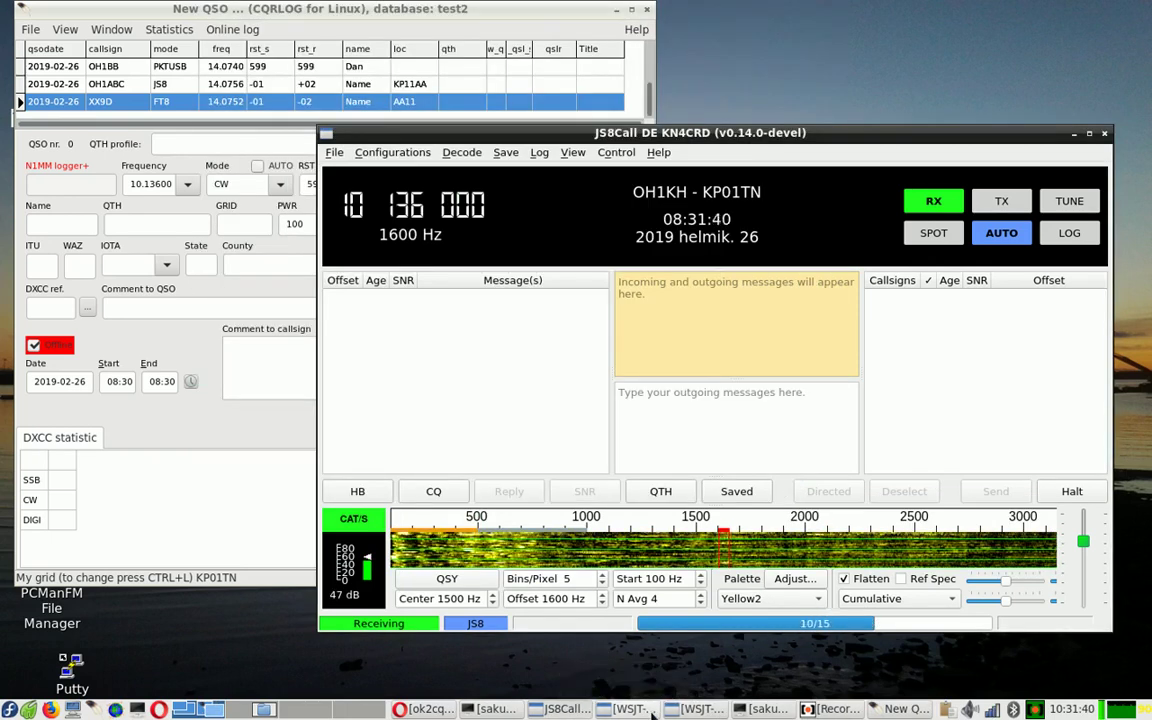
# Step: Switch to WSJT-X, enable its N1MM Logger+ logged contact ADIF broadcast in the reporting settings, and save them
pyautogui.click(672, 716)
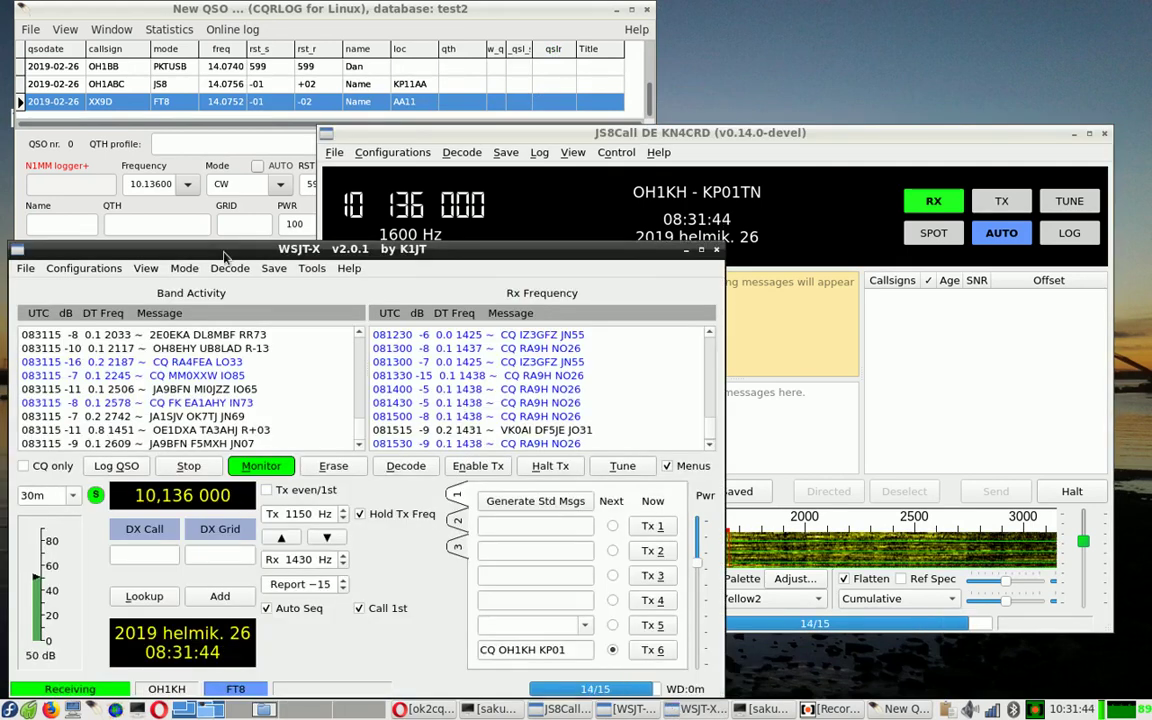
pyautogui.press('F2')
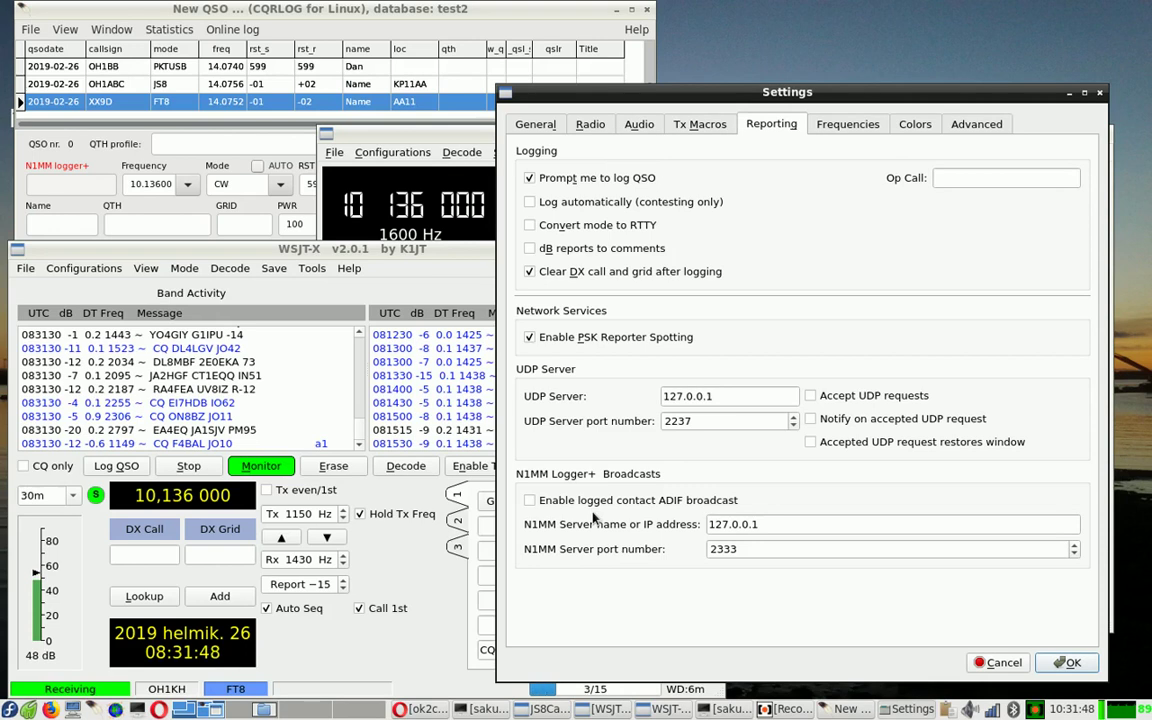
pyautogui.click(570, 502)
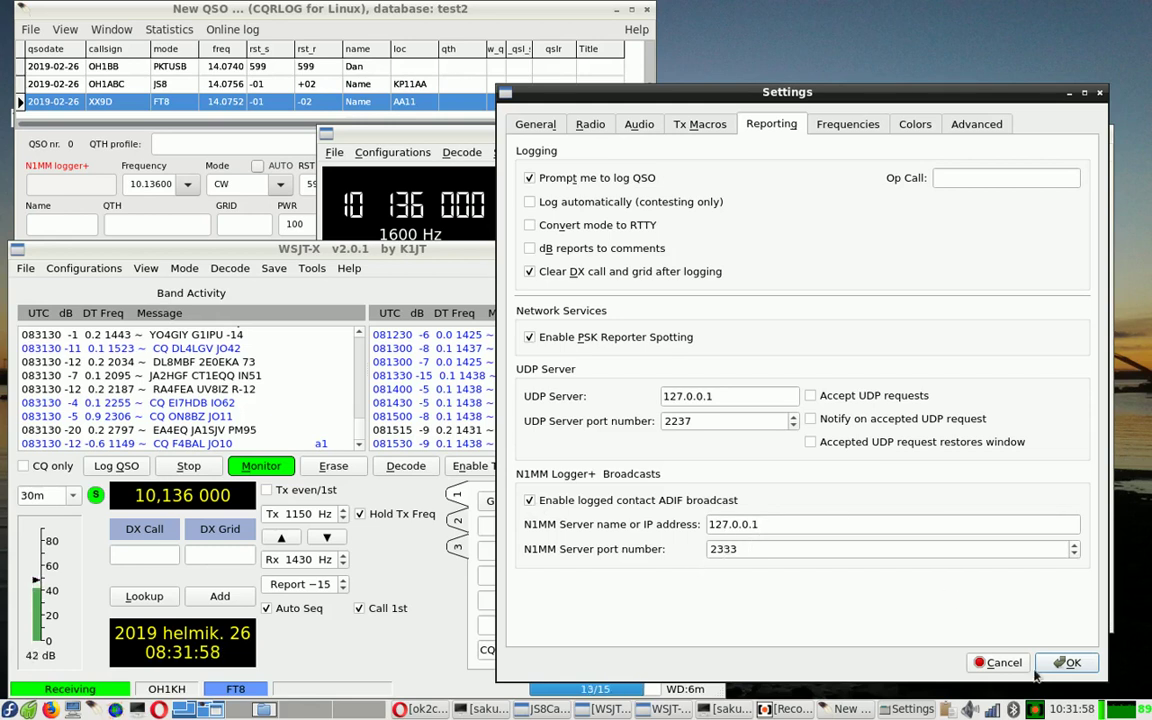
pyautogui.click(1067, 662)
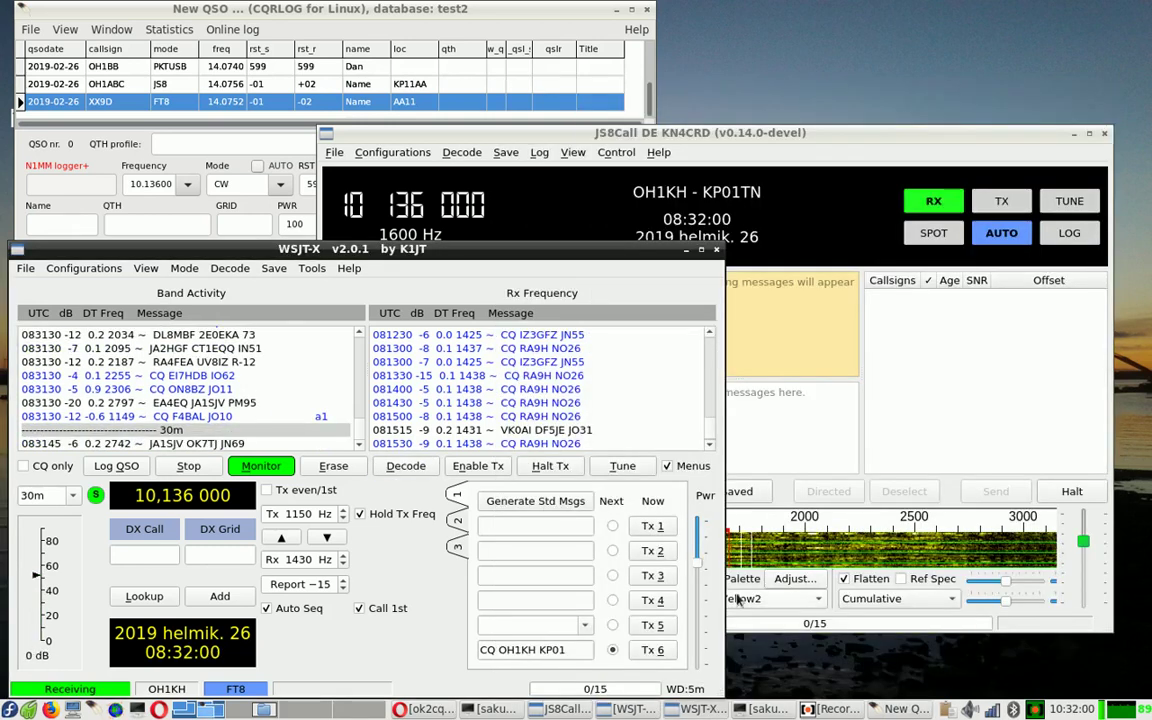
# Step: Start logging a QSO in JS8Call with call aa1aa, report sent -01 and report received +02
pyautogui.click(566, 137)
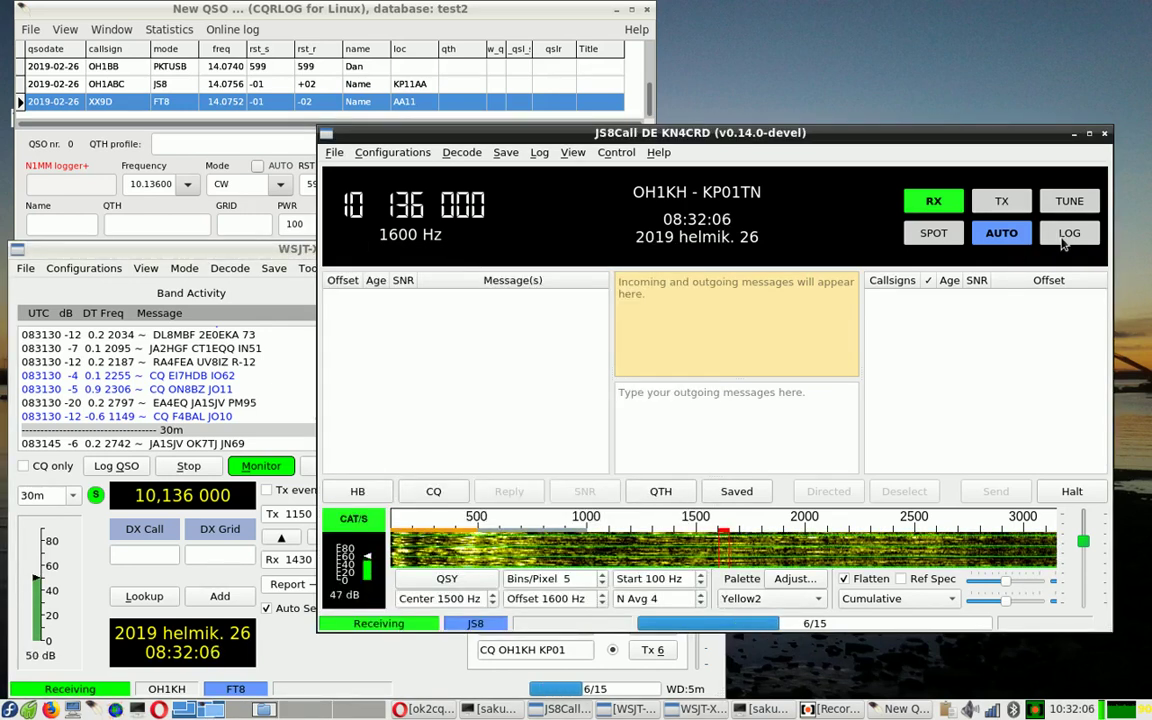
pyautogui.click(1070, 233)
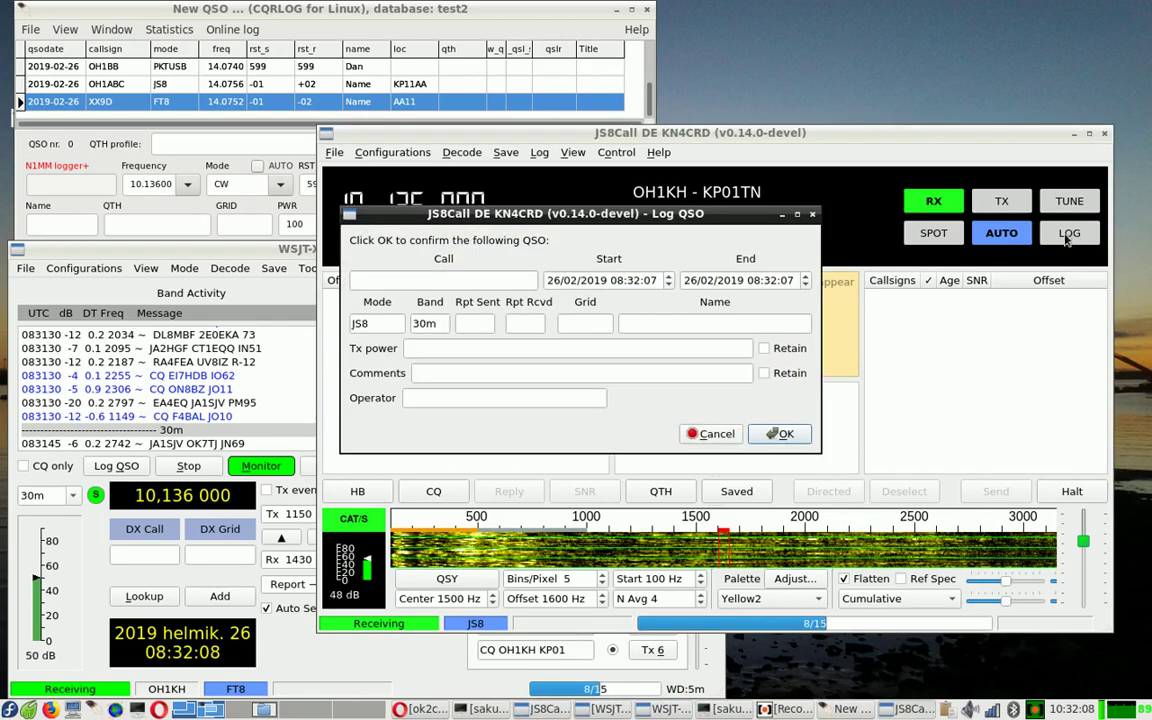
pyautogui.click(465, 282)
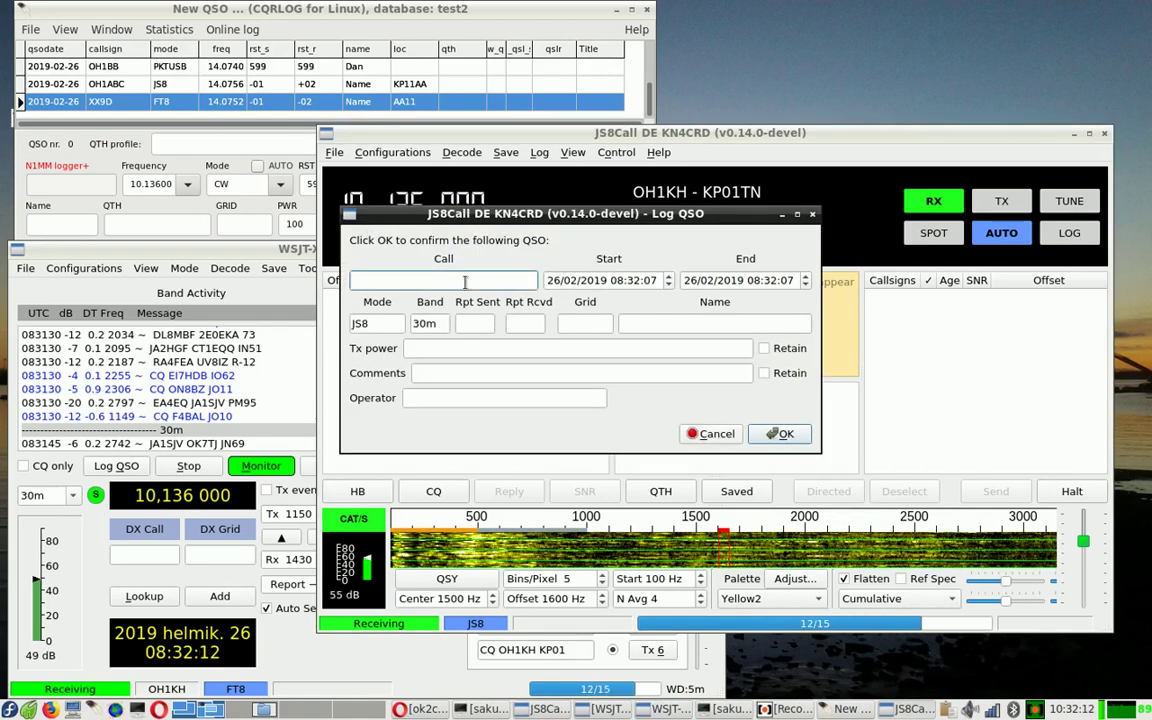
pyautogui.write('aa1a')
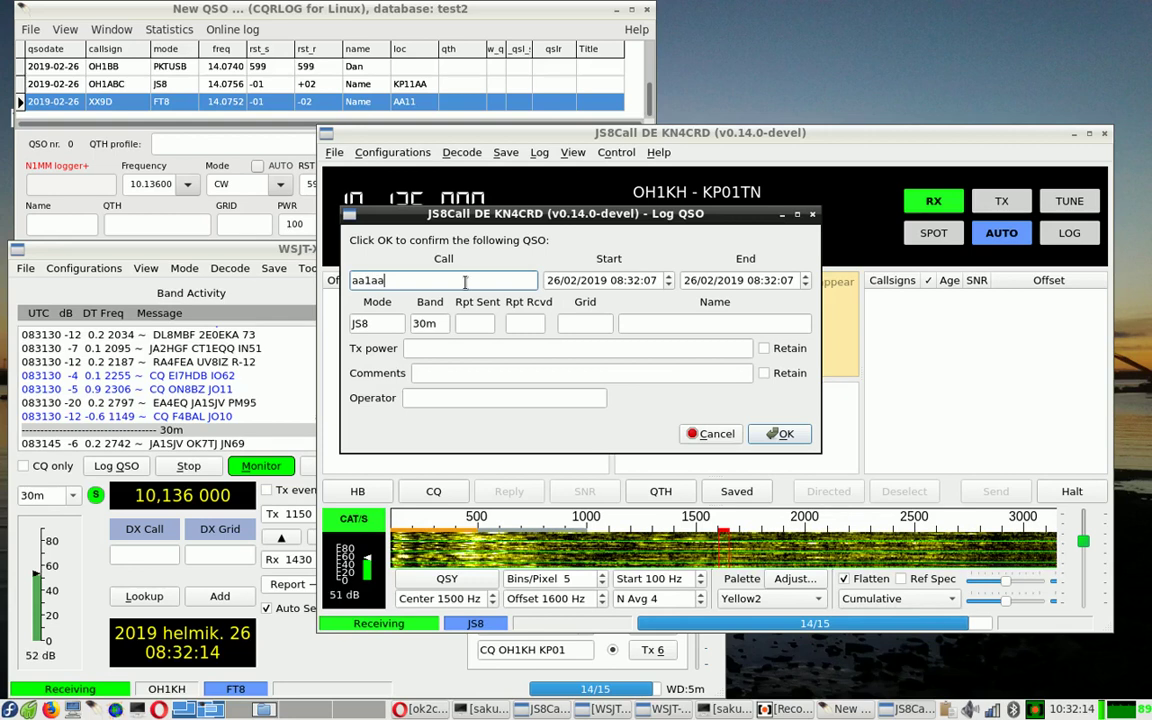
pyautogui.write('a')
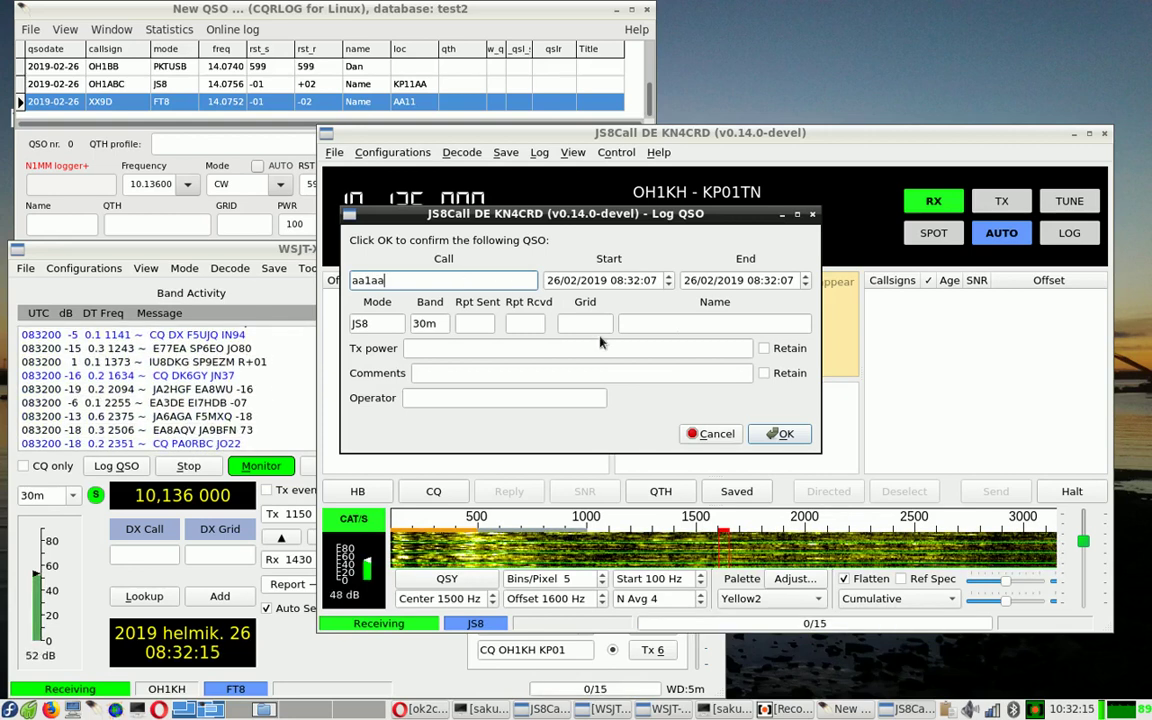
pyautogui.click(490, 327)
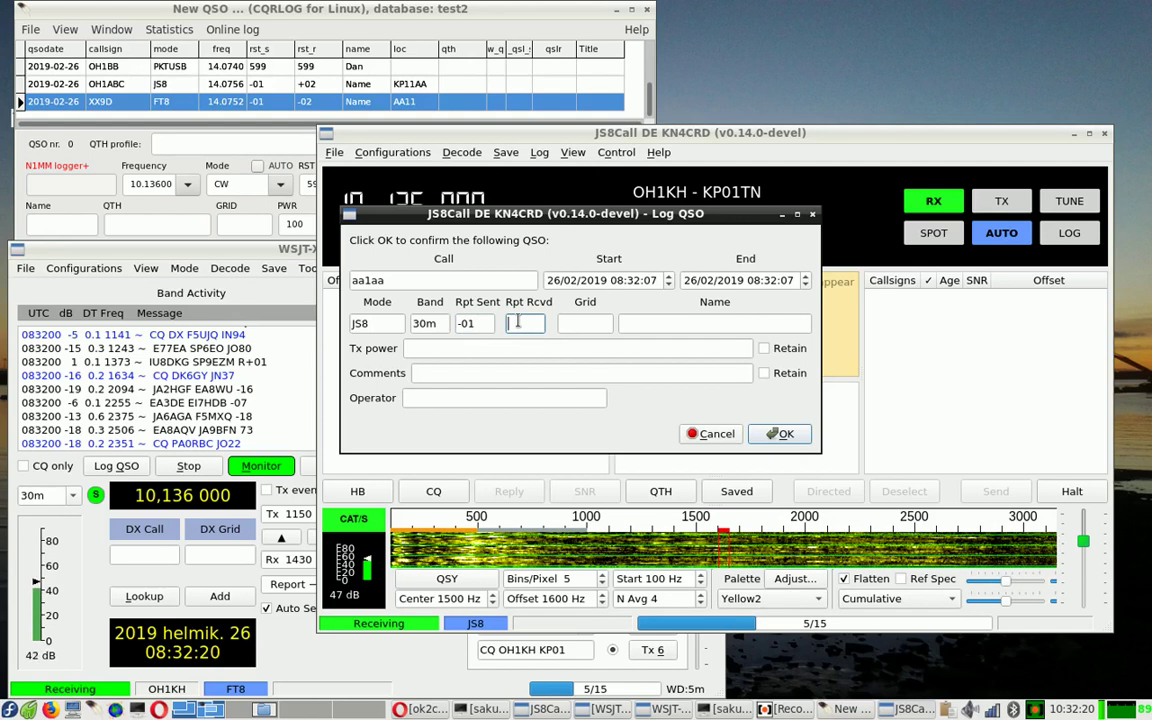
pyautogui.click(518, 322)
pyautogui.write('+02')
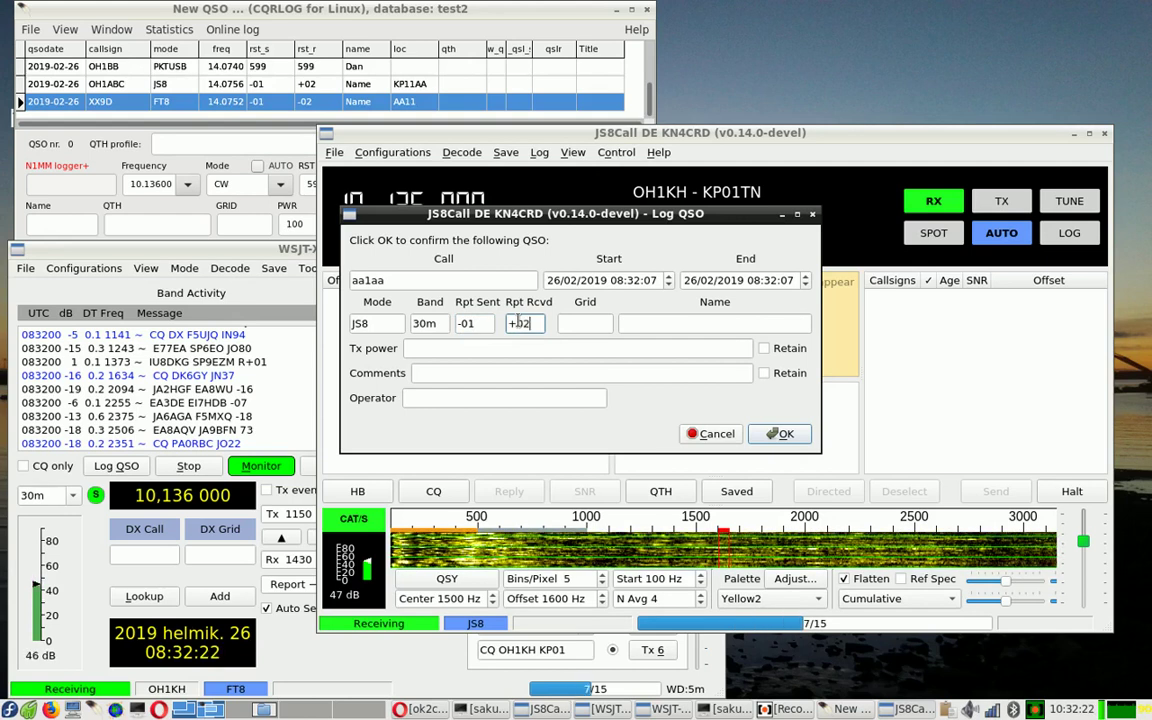
# Step: Set the grid to EM01 and enter "Name" as the name for the JS8Call QSO
pyautogui.click(608, 329)
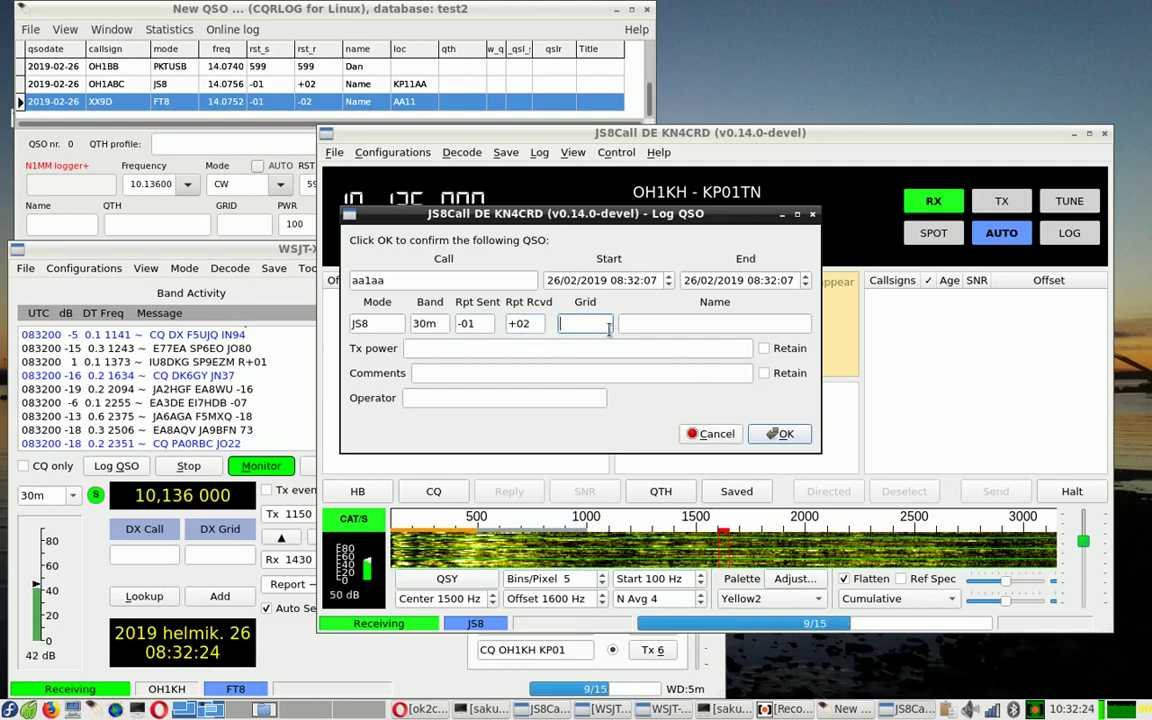
pyautogui.write('E')
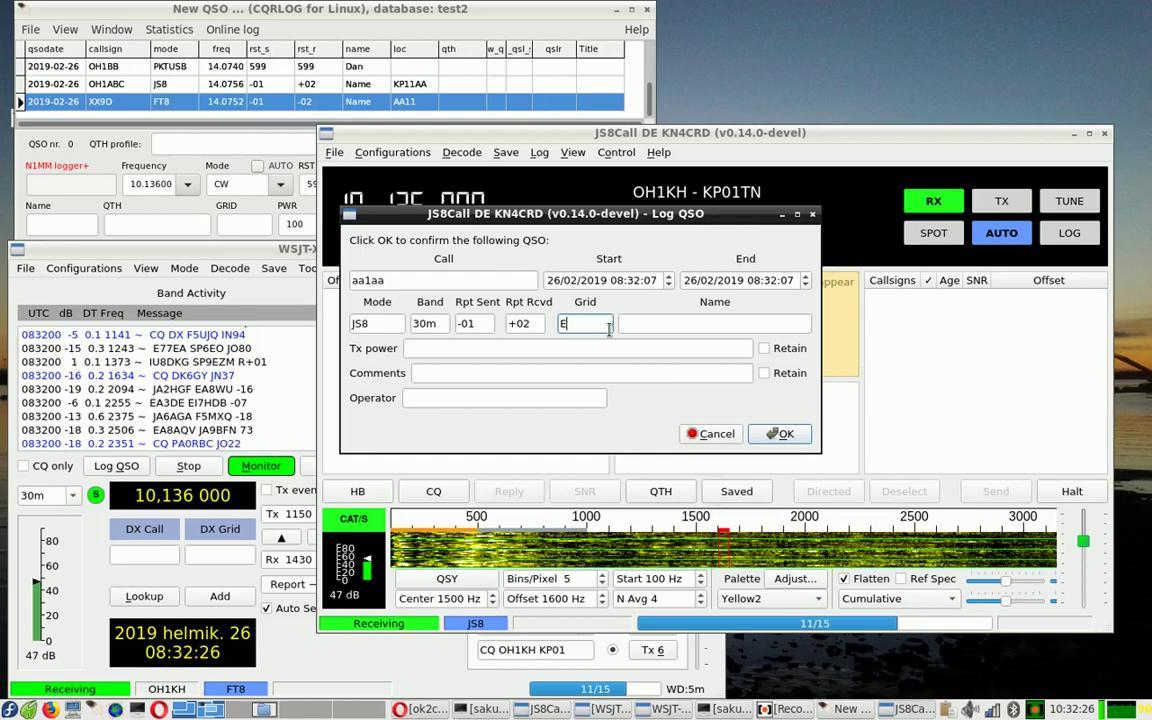
pyautogui.write('M01')
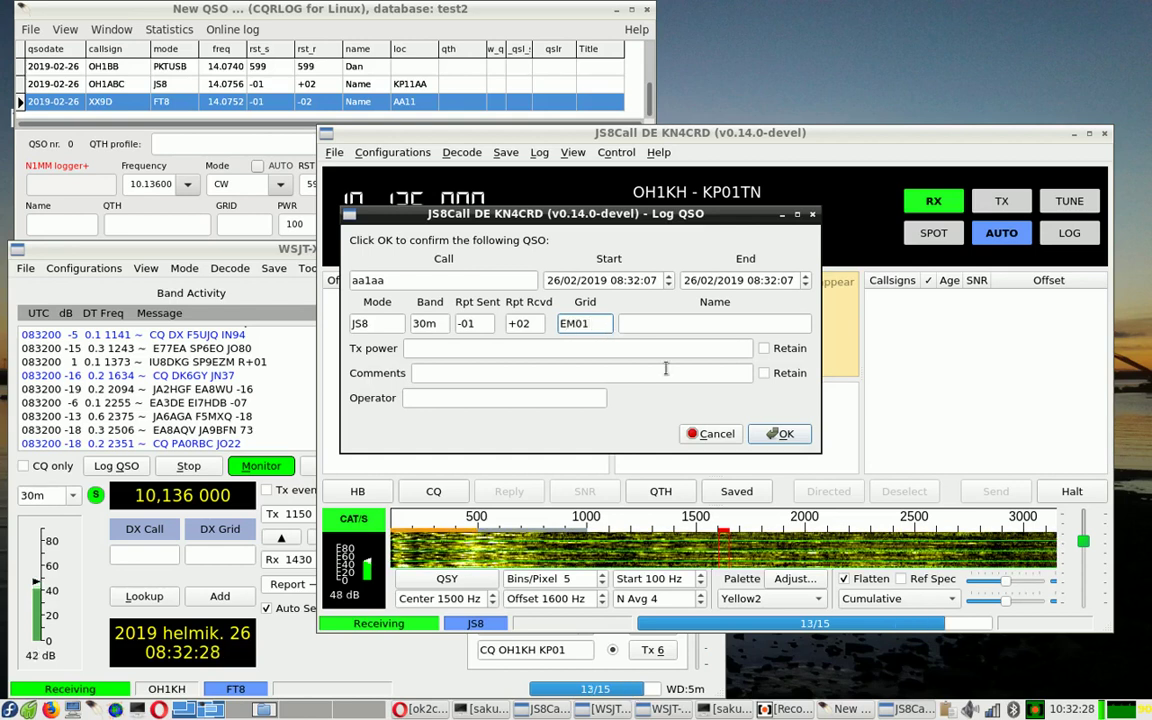
pyautogui.click(667, 325)
pyautogui.write('N')
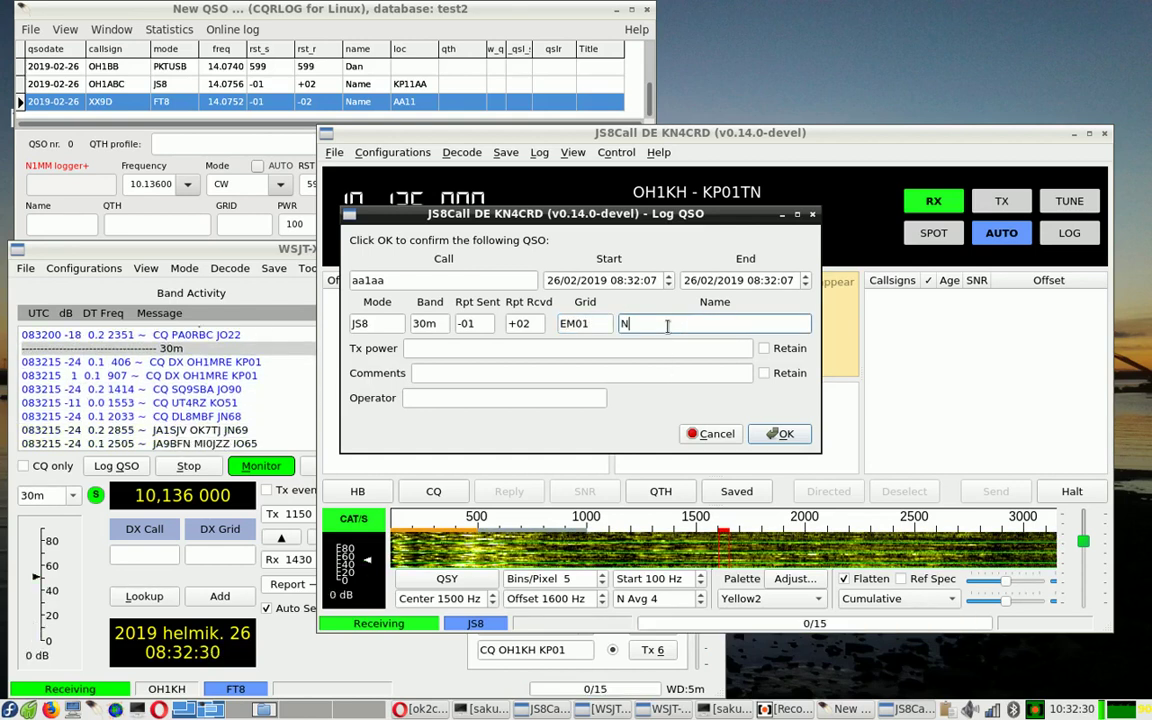
pyautogui.write('a')
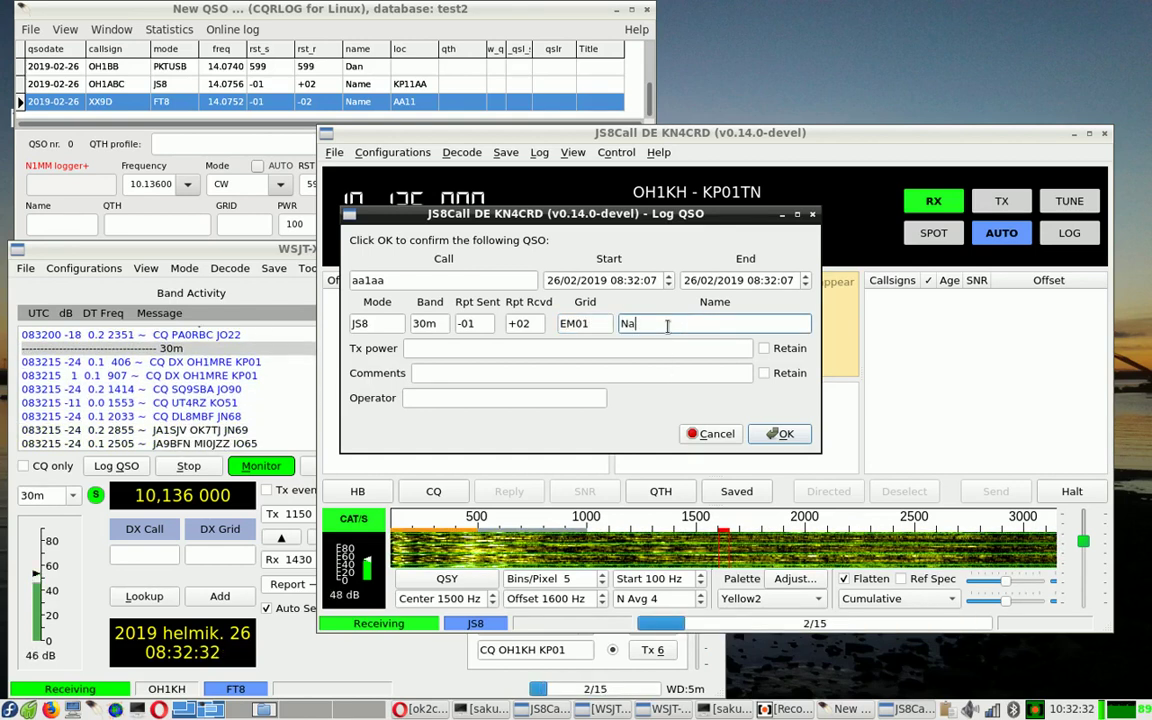
pyautogui.write('me')
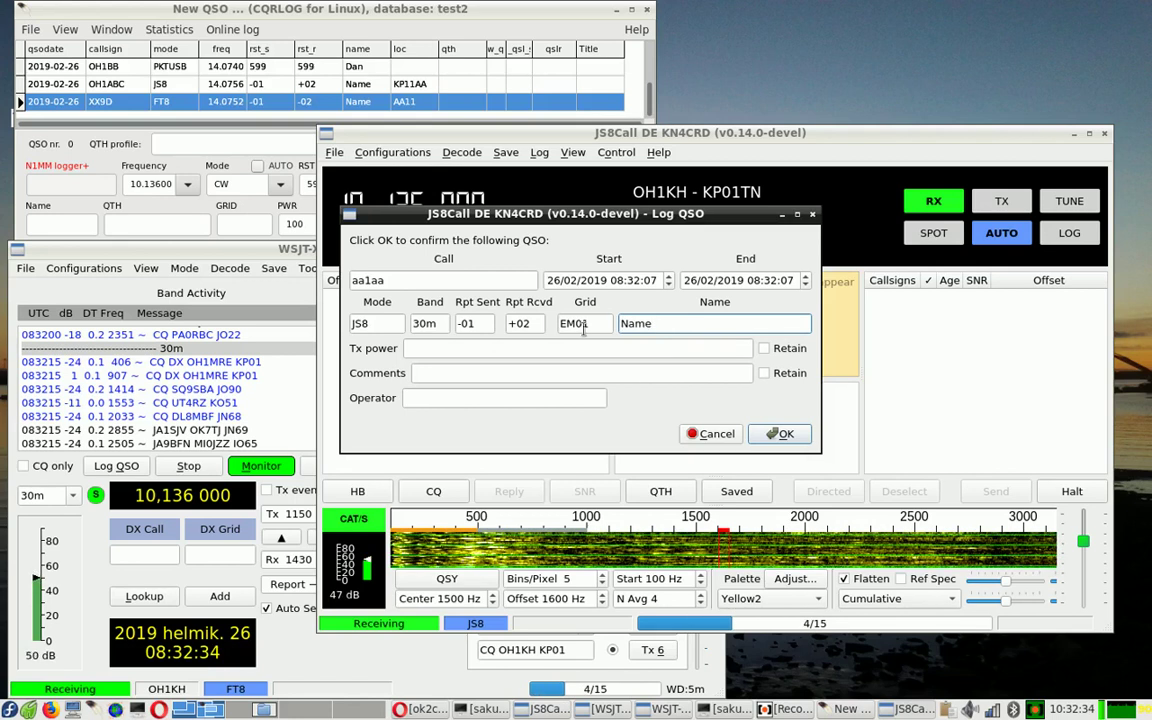
# Step: Set the Tx power to 10, add the comment "Comment", and log the JS8Call QSO
pyautogui.click(492, 348)
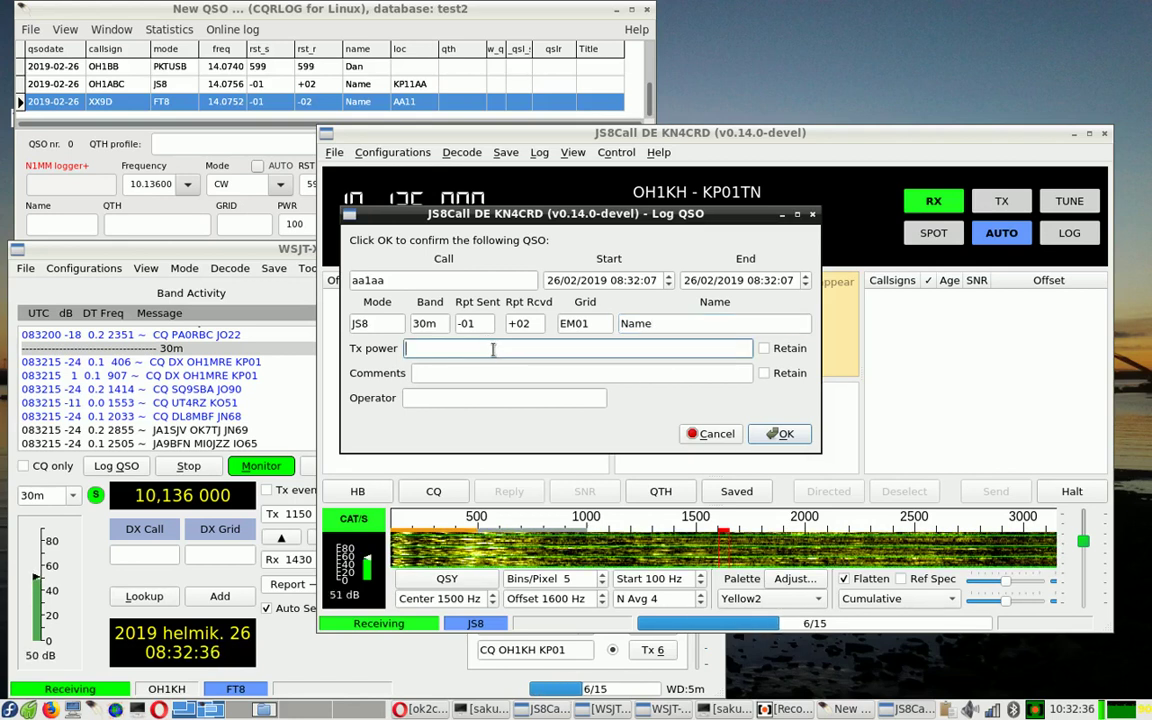
pyautogui.write('10')
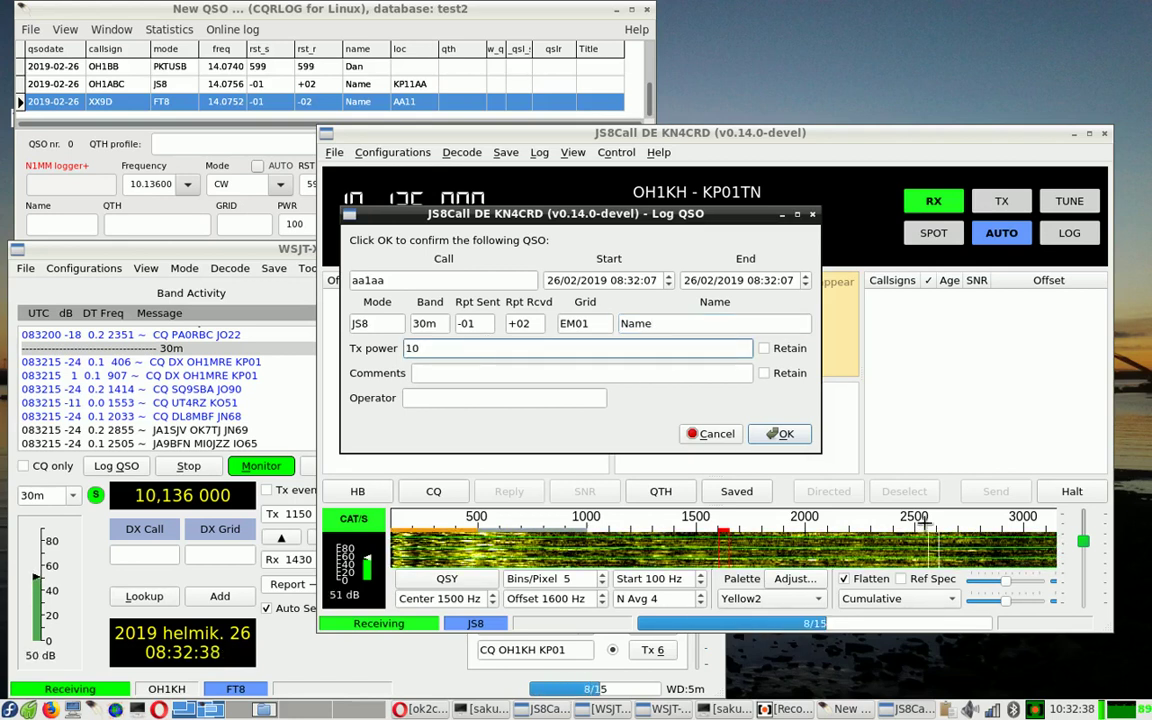
pyautogui.click(494, 375)
pyautogui.write('Ca')
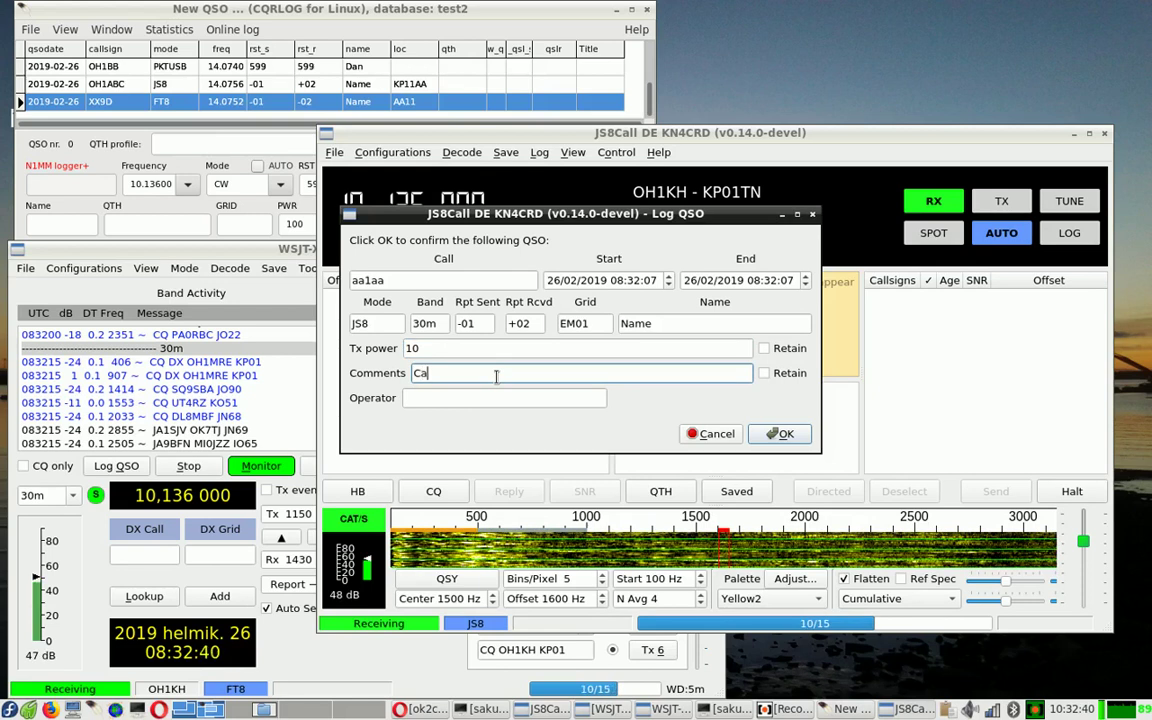
pyautogui.press('BackSpace')
pyautogui.write('omment')
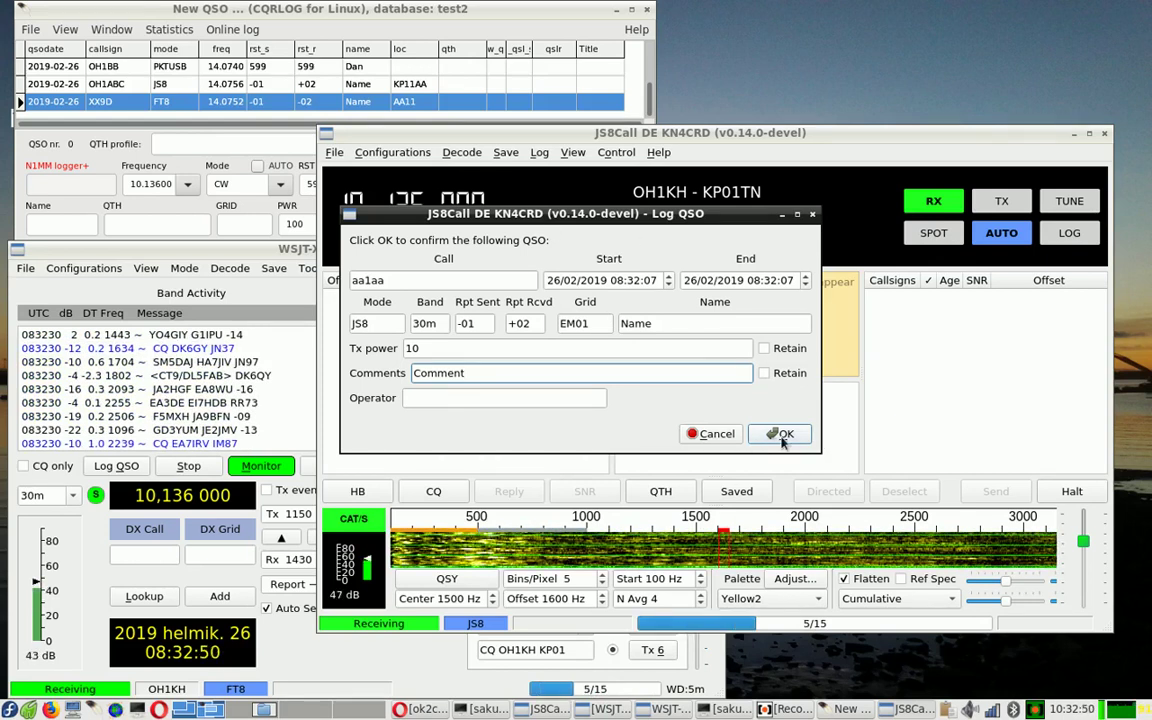
pyautogui.click(782, 436)
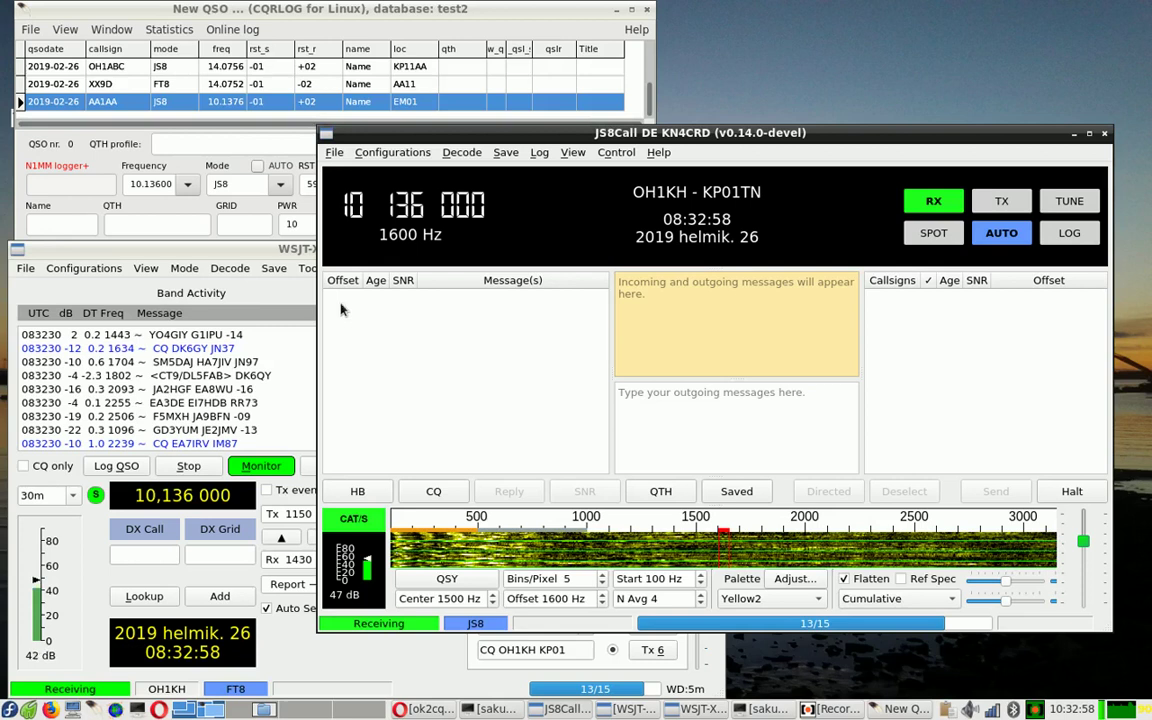
# Step: Switch to WSJT-X, set the DX call to OH1KH and generate the standard messages
pyautogui.click(210, 249)
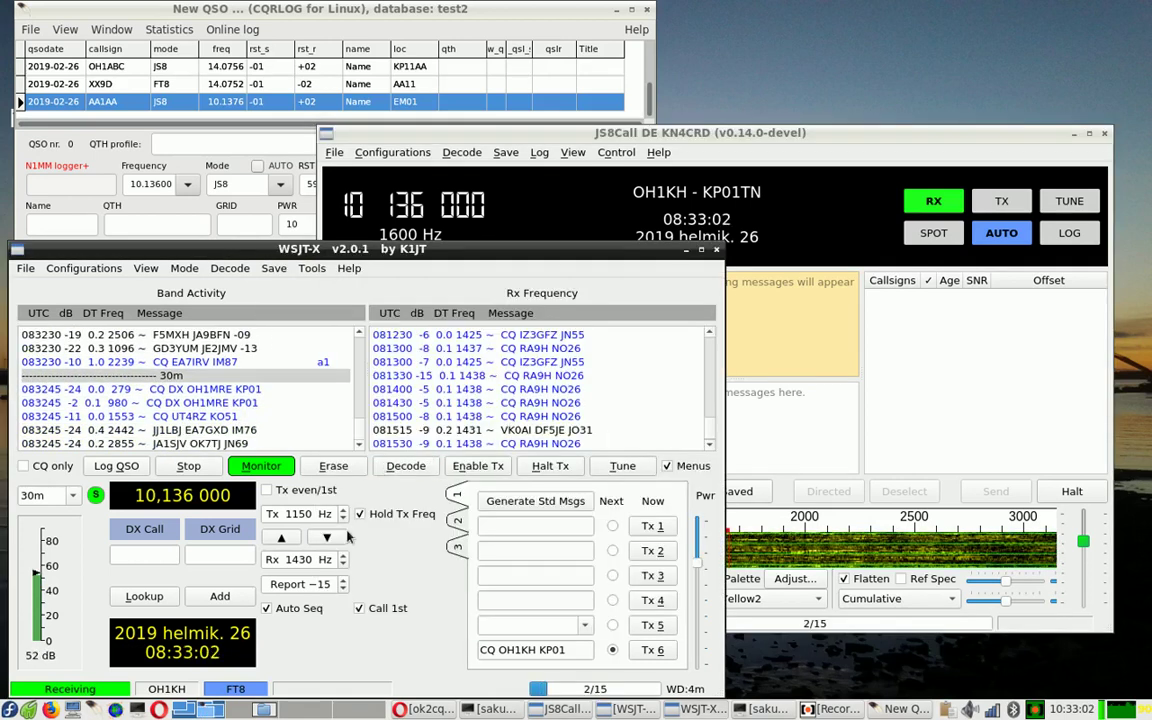
pyautogui.click(157, 557)
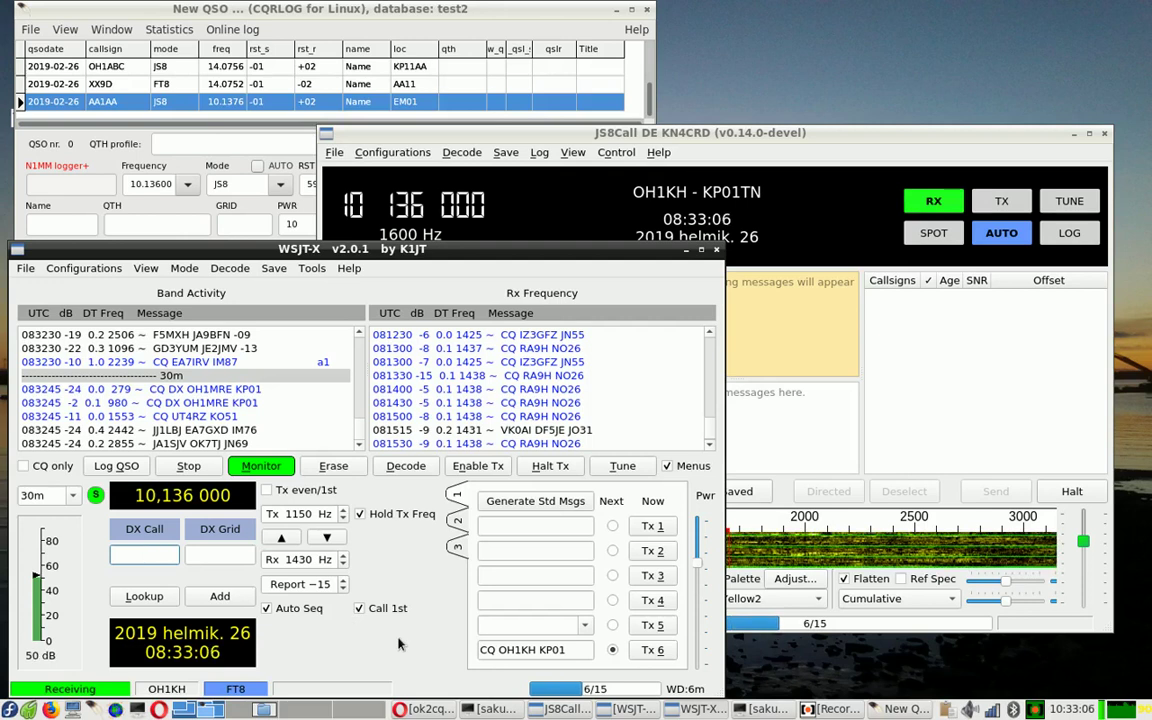
pyautogui.write('OH1KH')
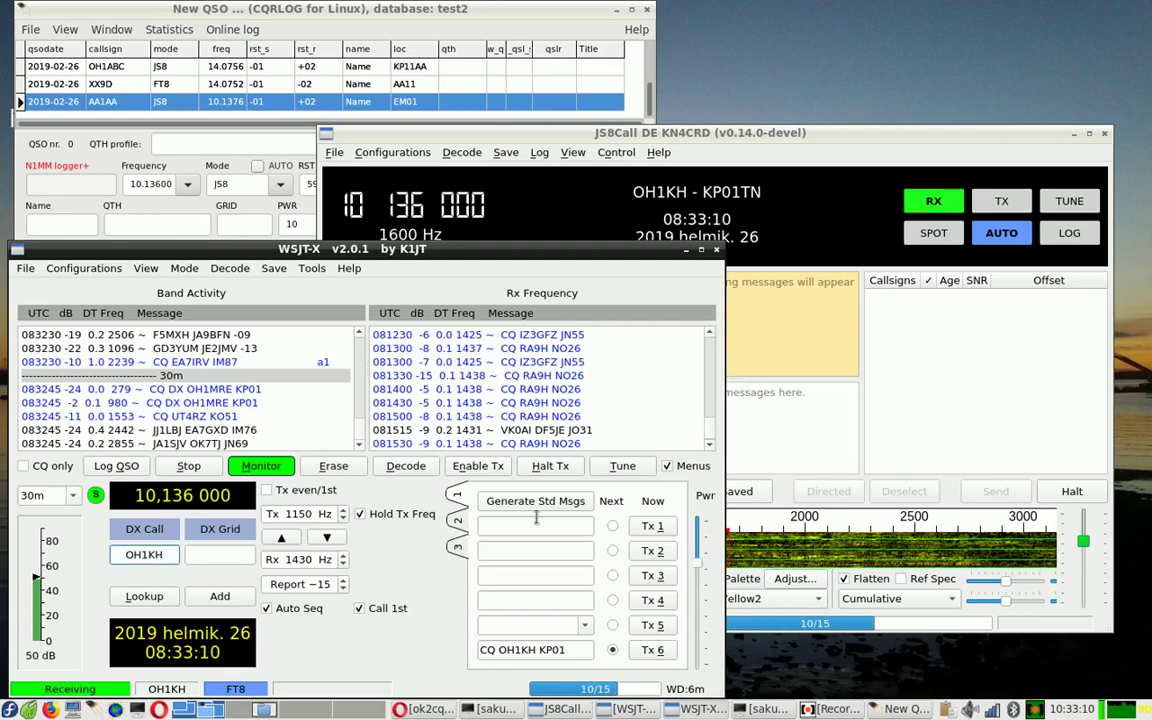
pyautogui.click(555, 503)
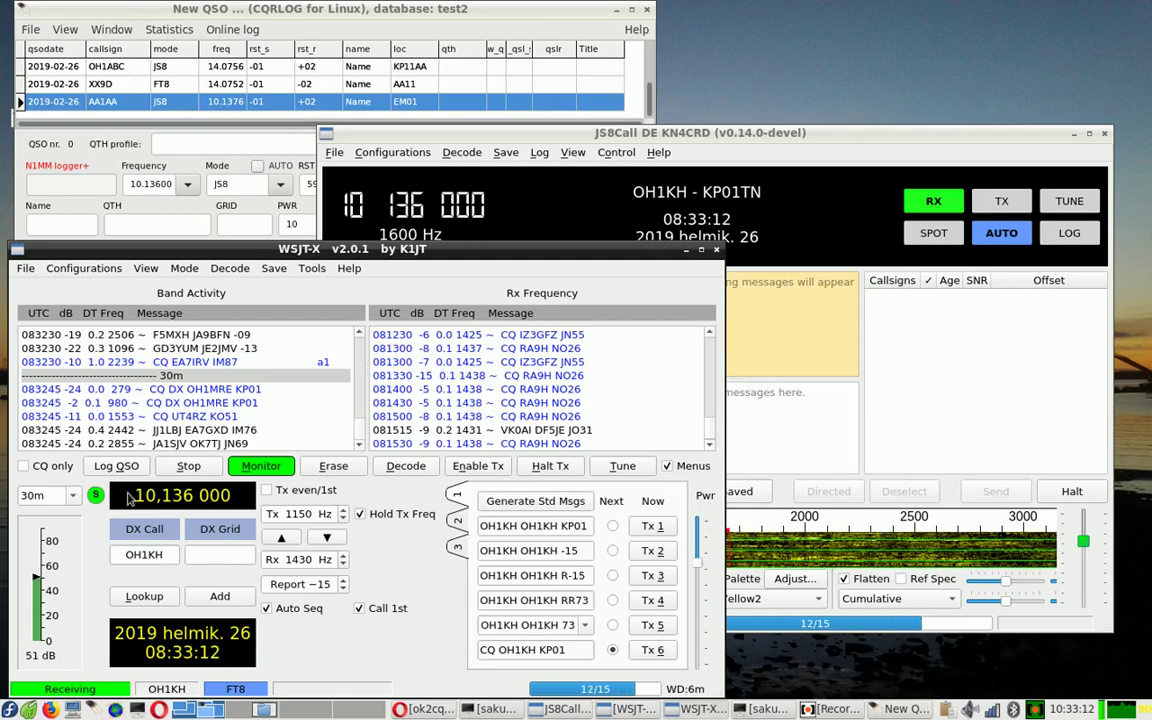
# Step: Start logging the WSJT-X QSO with report sent -02 and report received +10
pyautogui.click(116, 465)
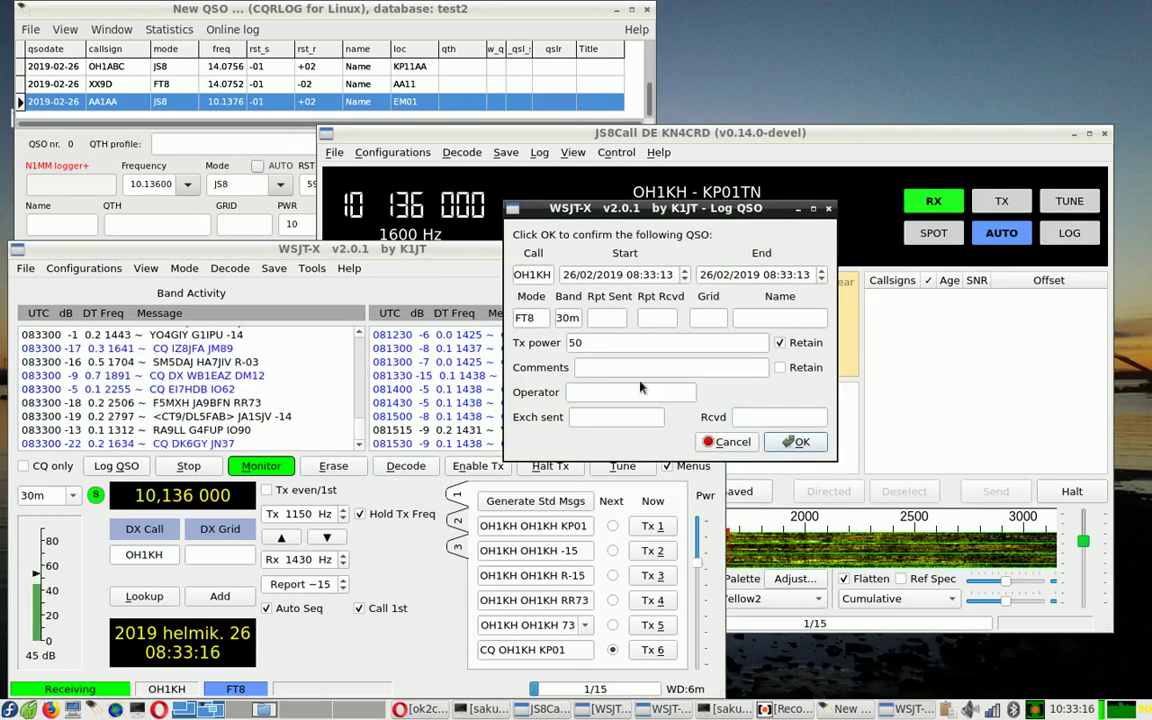
pyautogui.click(607, 318)
pyautogui.write('-')
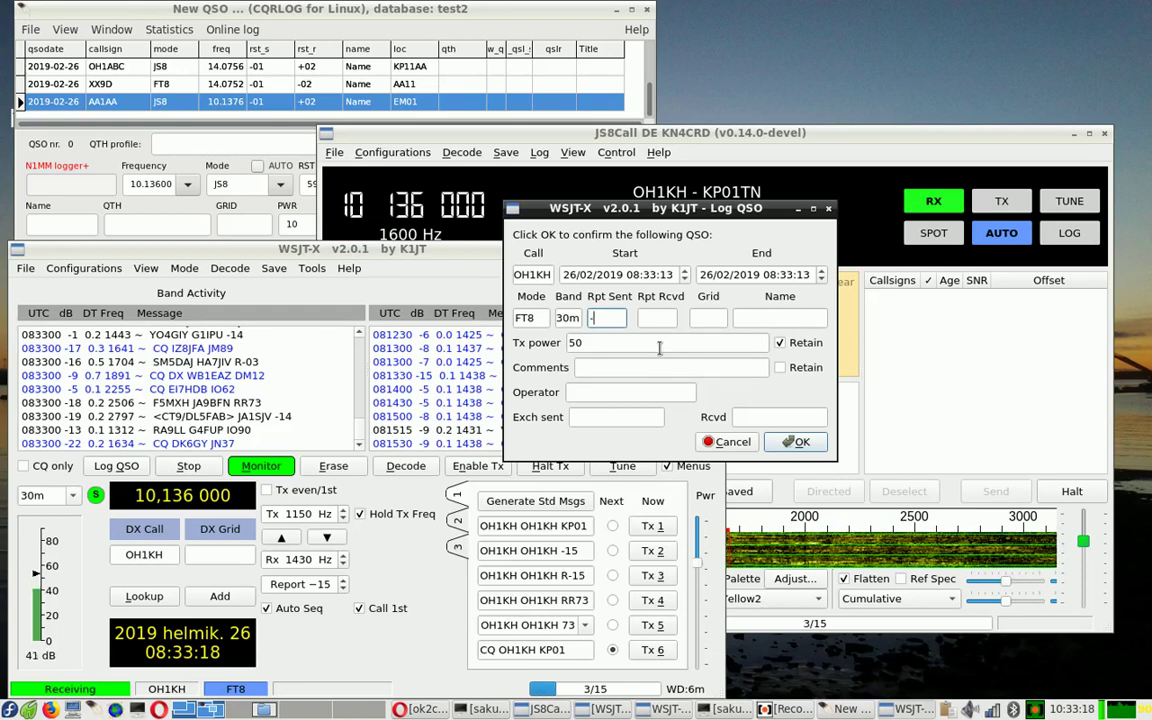
pyautogui.write('02')
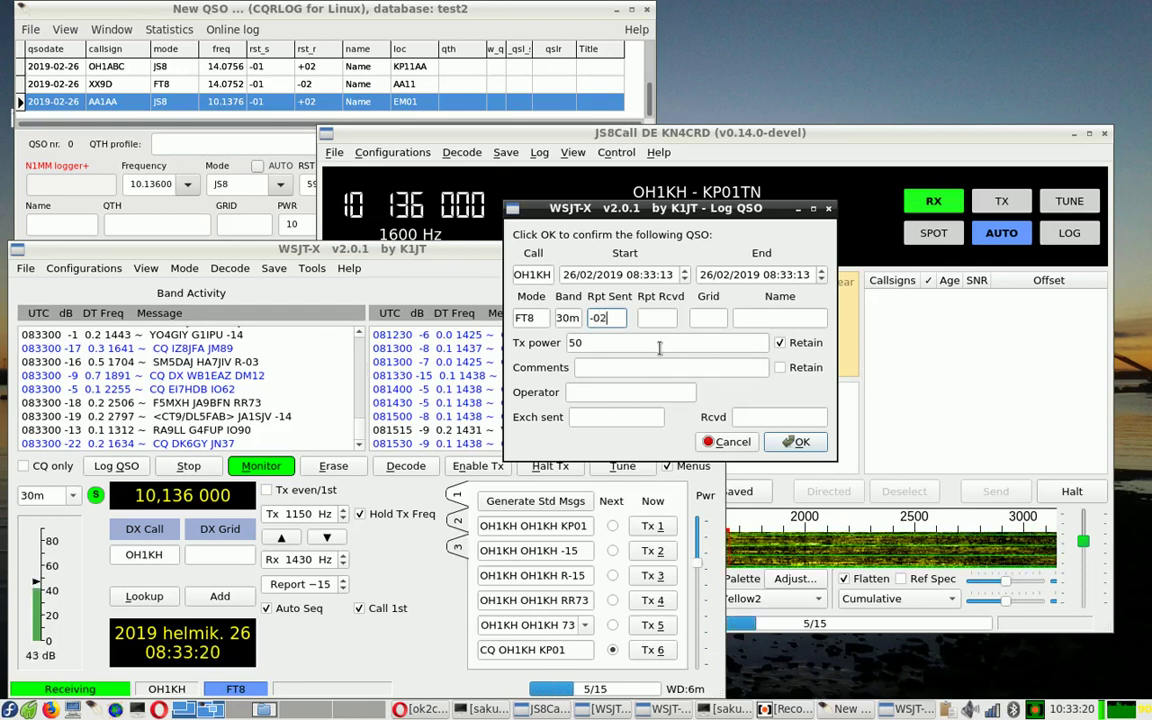
pyautogui.press('Tab')
pyautogui.write('+10')
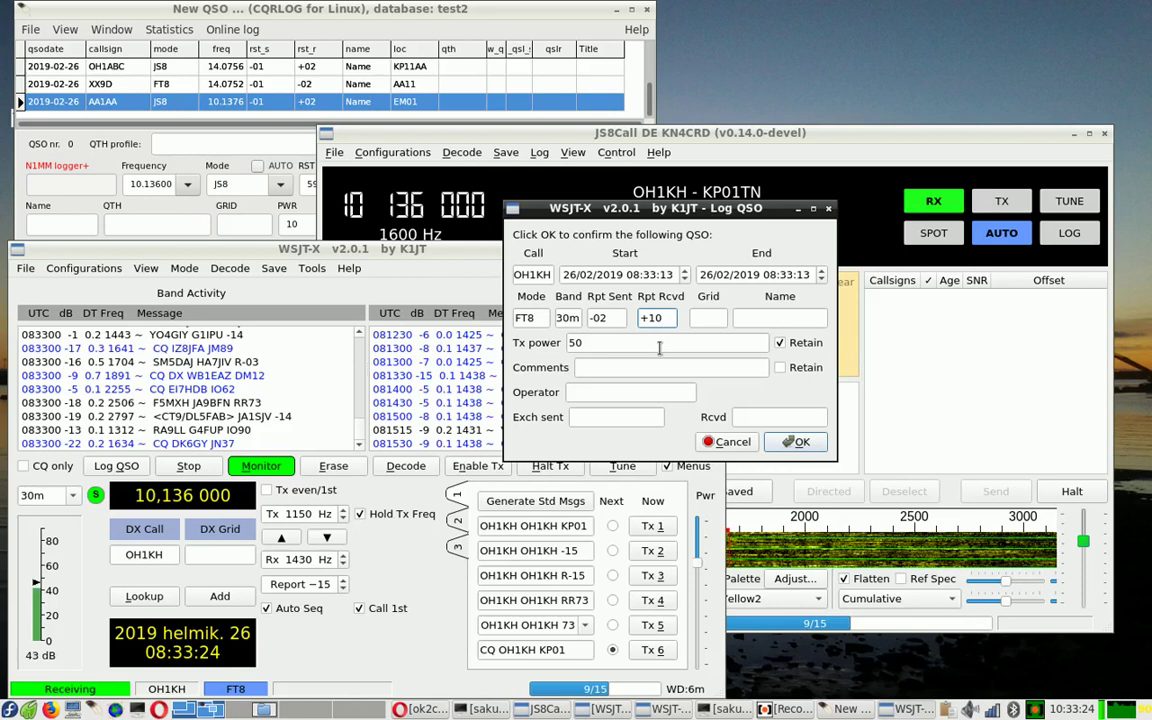
# Step: Set the grid to KP01 and enter "Name" as the name for the WSJT-X QSO
pyautogui.press('Tab')
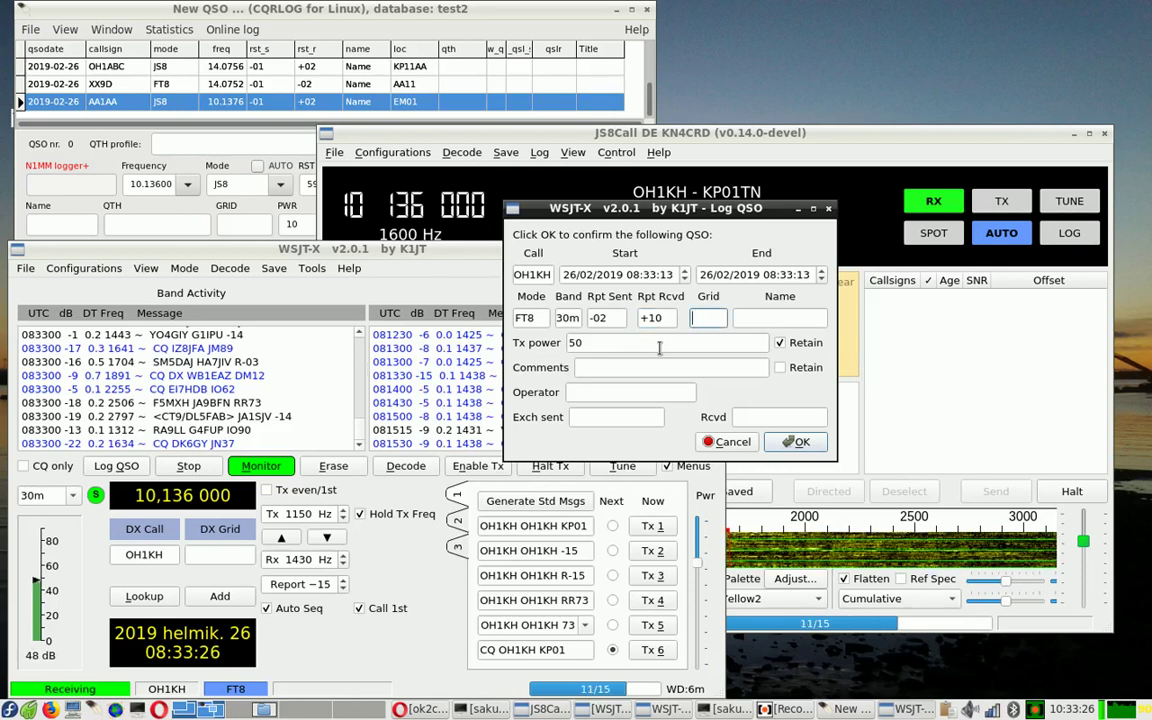
pyautogui.write('KP01')
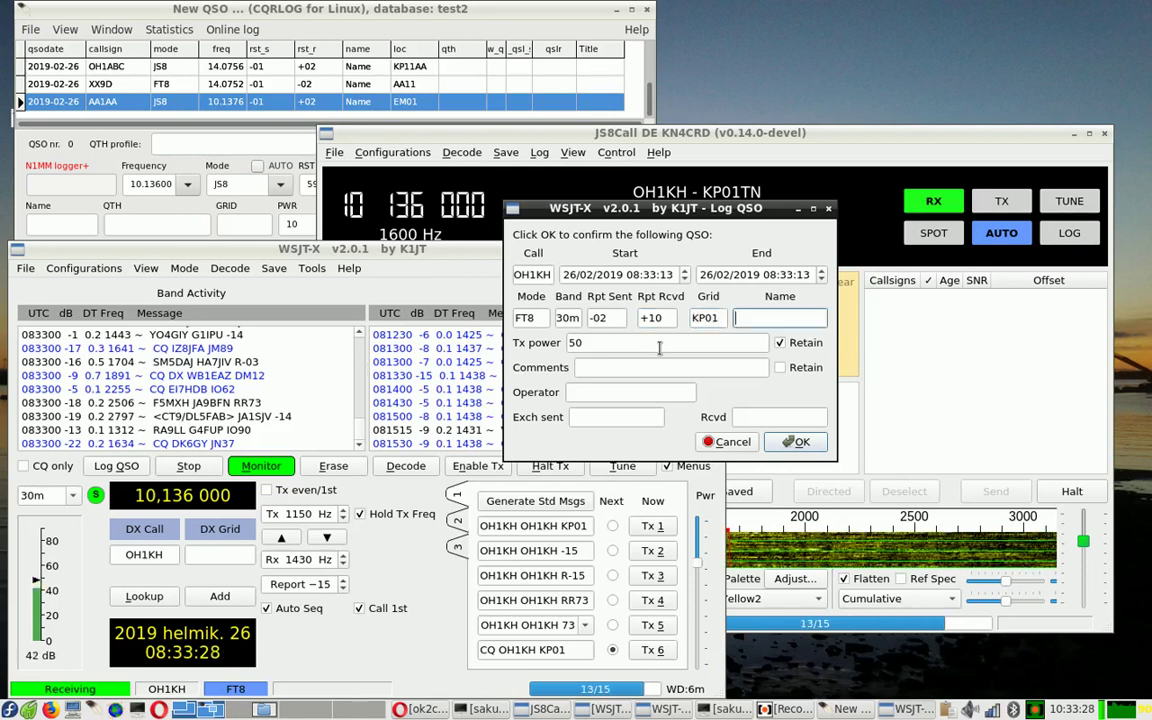
pyautogui.press('Tab')
pyautogui.write('Name')
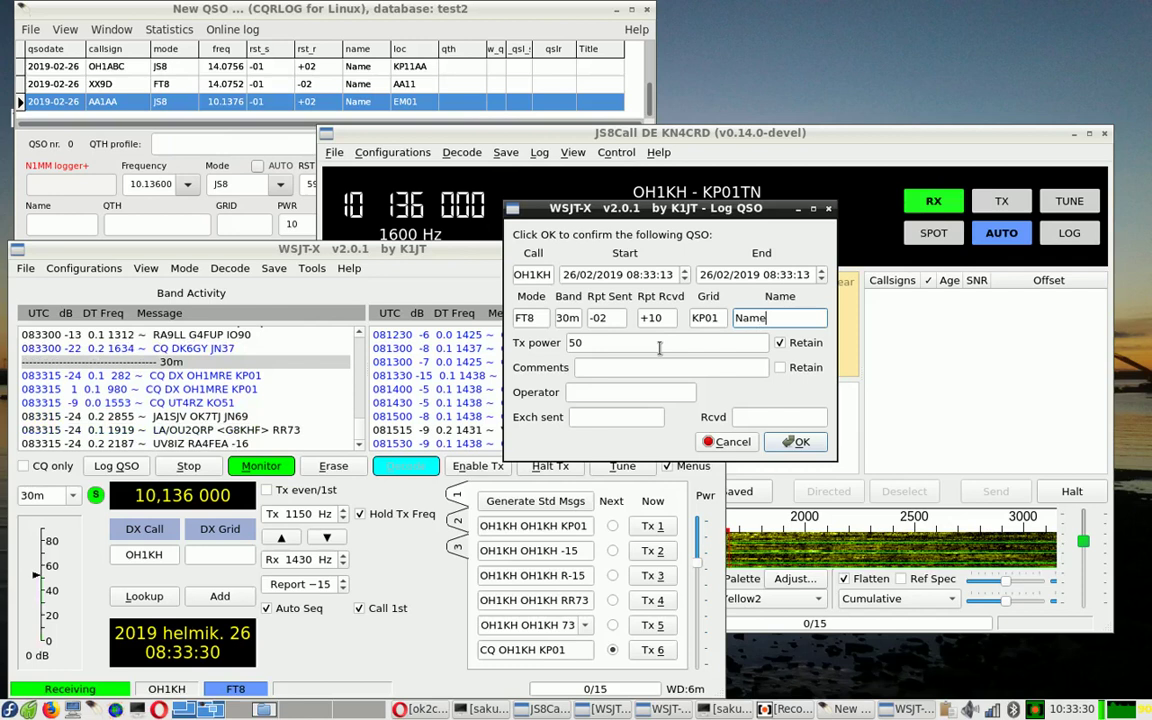
# Step: Keep the Tx power at 50, add the comment "Commet", and log the WSJT-X QSO
pyautogui.press('Tab')
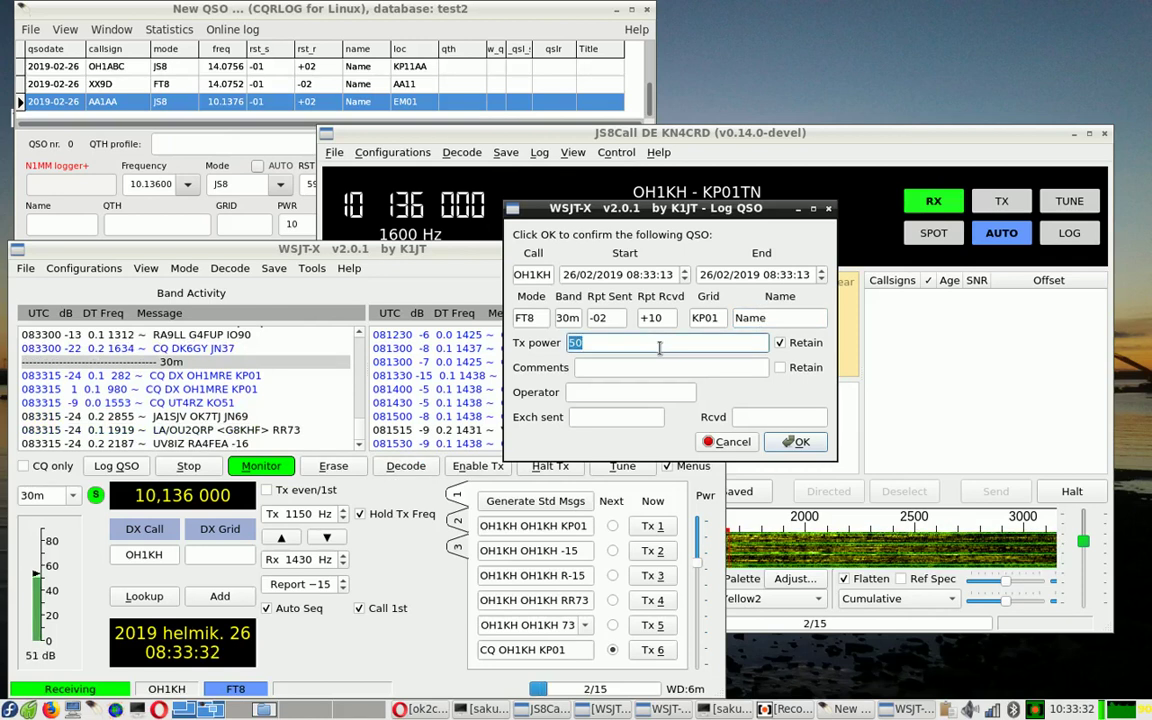
pyautogui.press('Tab')
pyautogui.press('Tab')
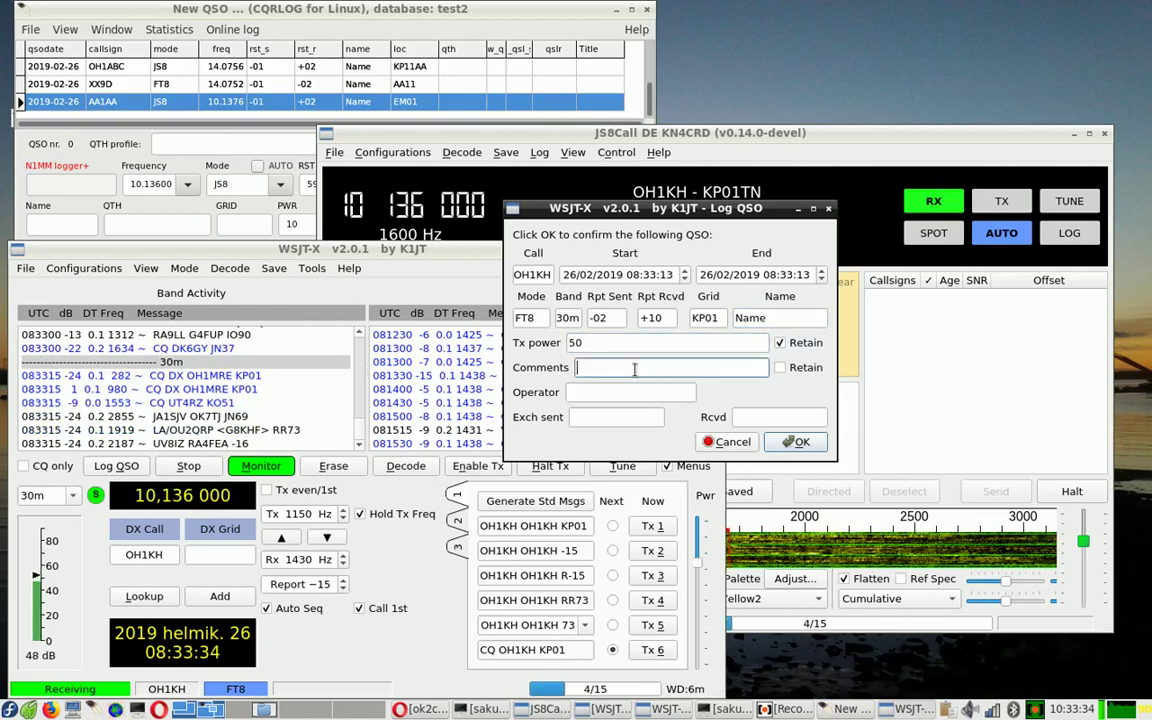
pyautogui.write('Commet')
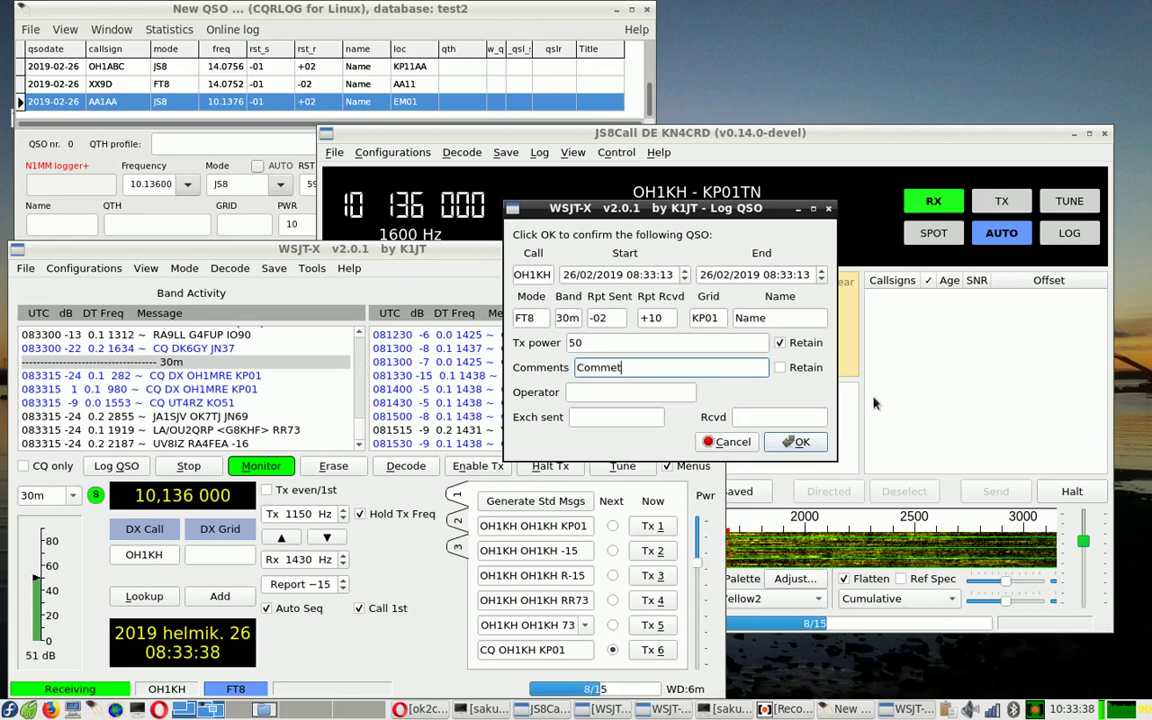
pyautogui.click(800, 442)
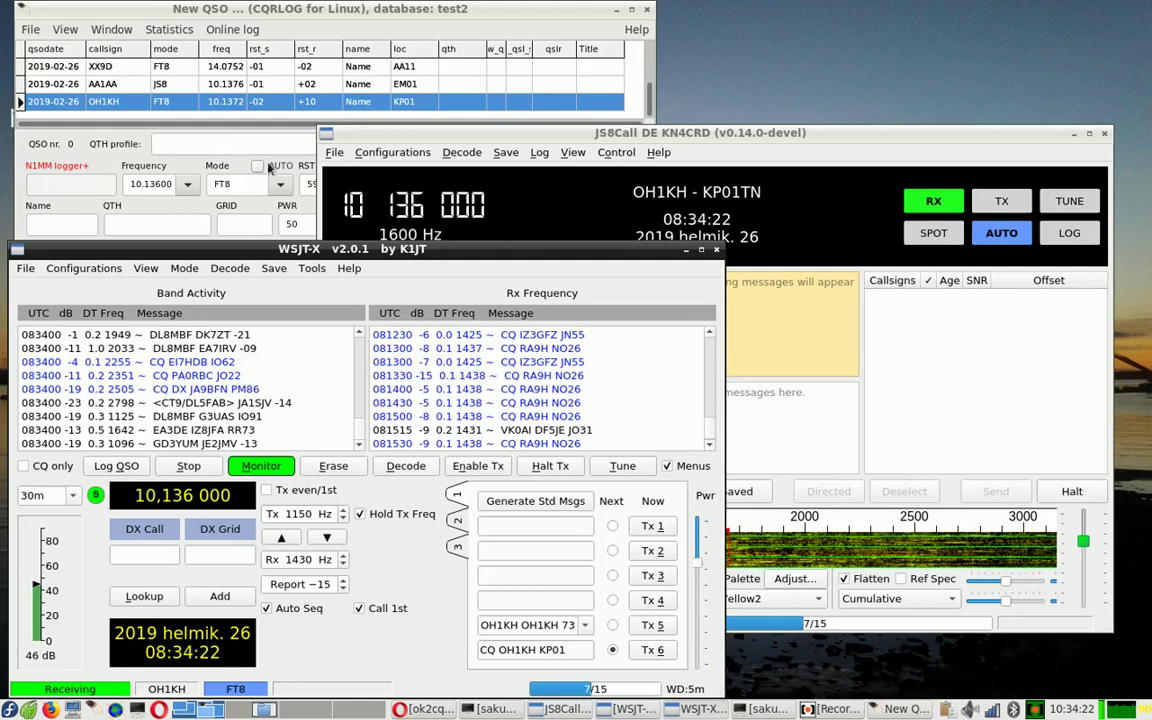
# Step: Change the JS8Call frequency to the 80m preset of 3,578 000 MHz and bring WSJT-X forward to check its frequency
pyautogui.click(430, 202)
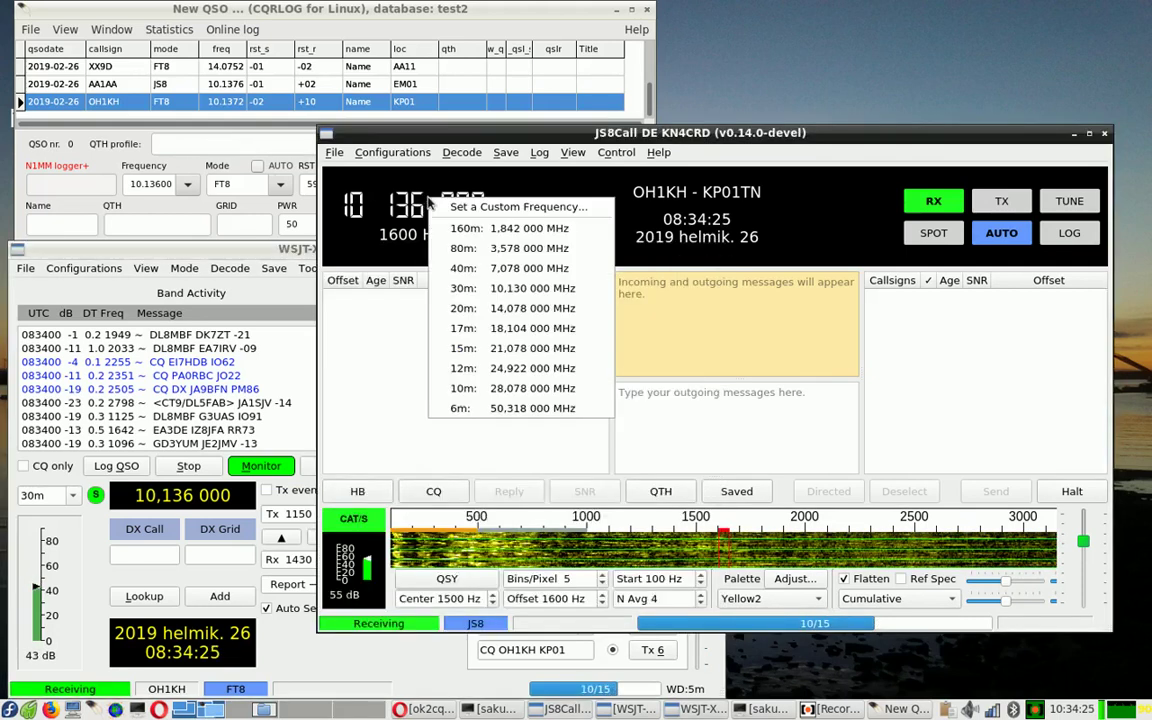
pyautogui.click(458, 250)
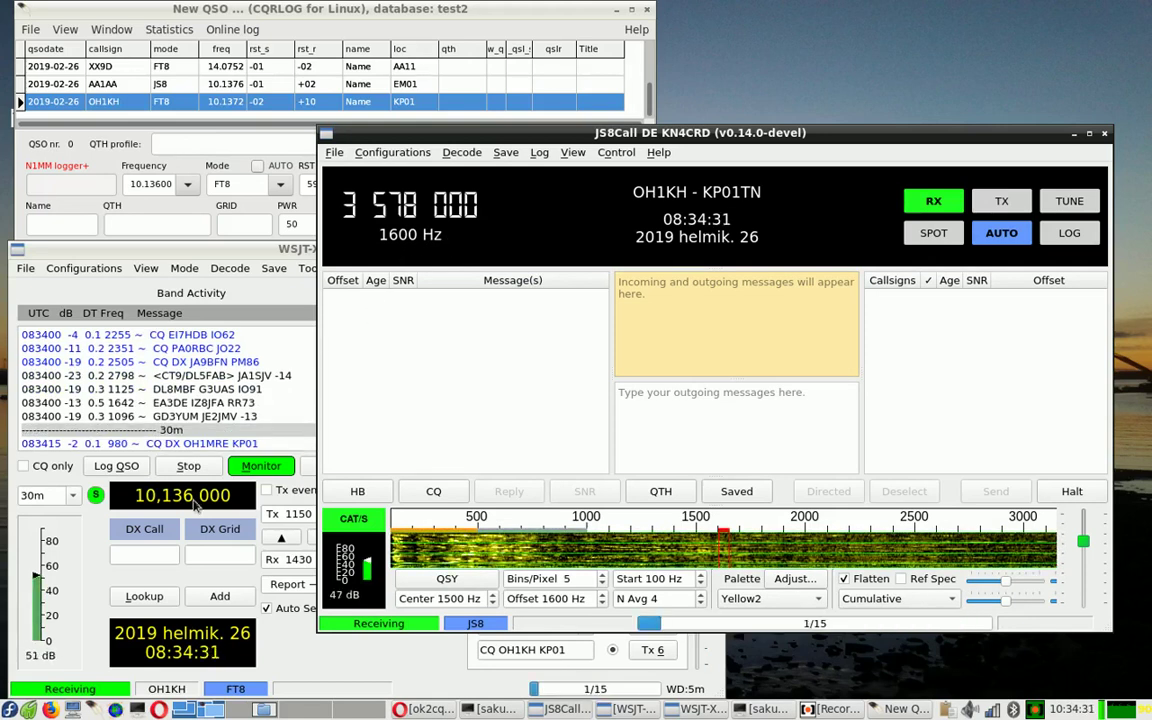
pyautogui.click(172, 452)
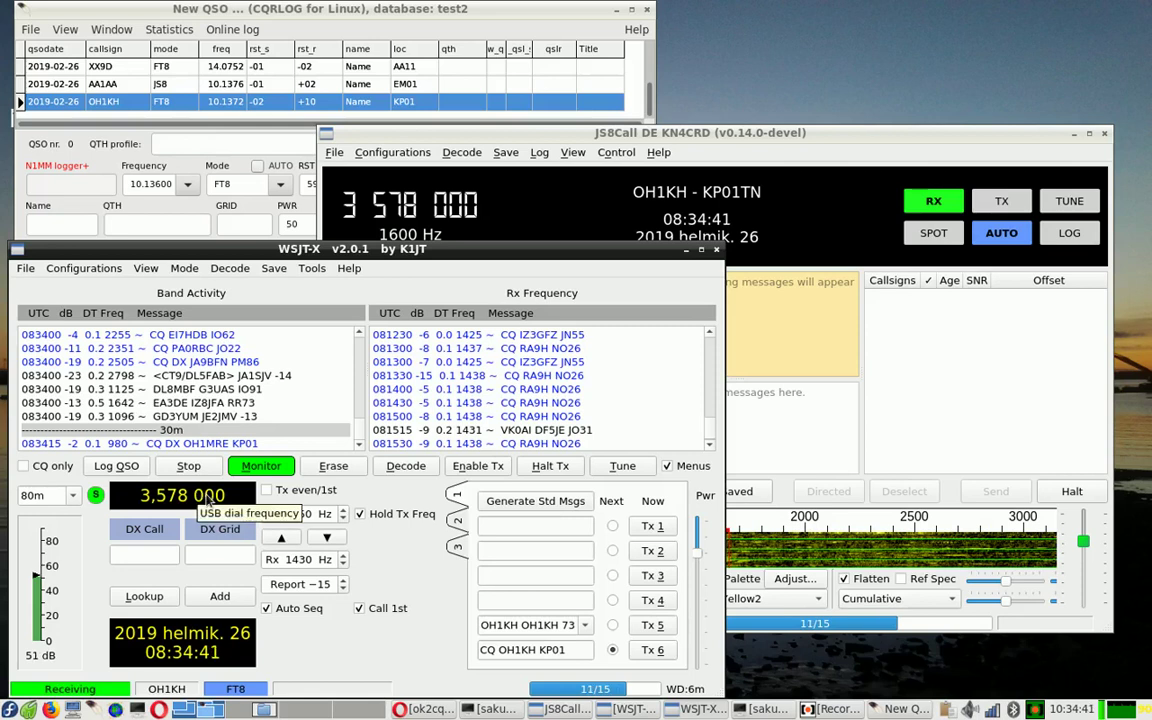
# Step: Switch to the Opera browser and show the cqrlog2 download index page
pyautogui.click(430, 709)
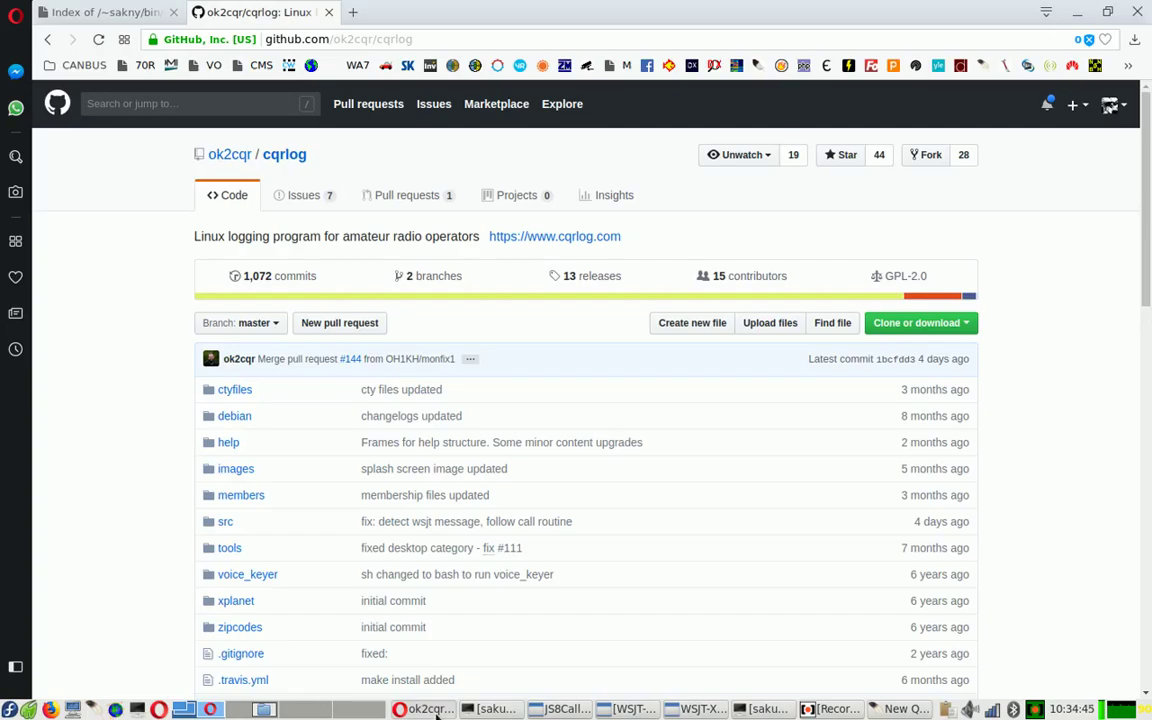
pyautogui.click(105, 12)
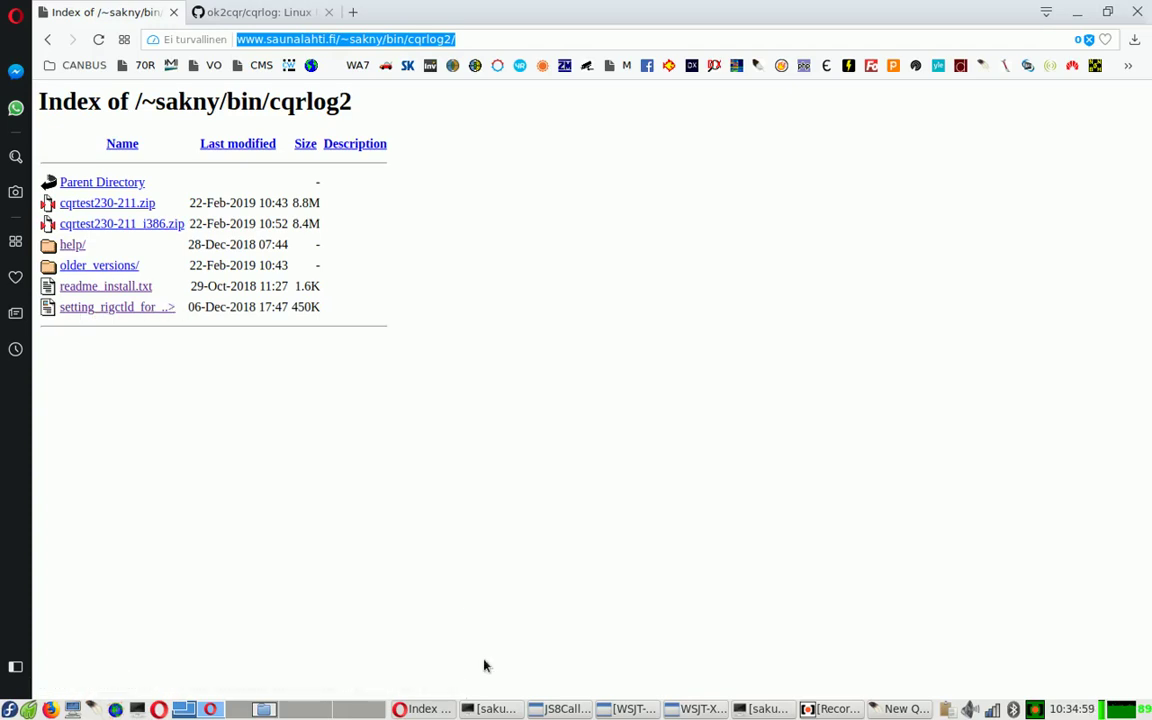
# Step: Bring JS8Call, WSJT-X and the CQRLOG New QSO window back into view and review CQRLOG's remote mode options
pyautogui.click(547, 712)
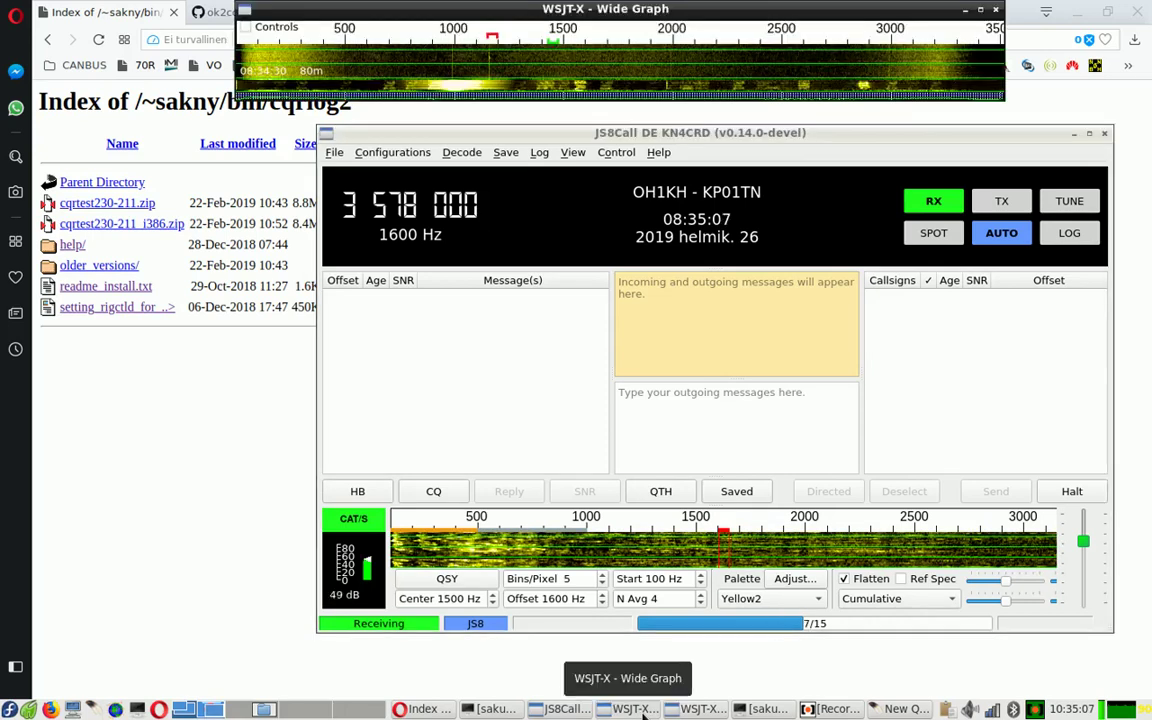
pyautogui.click(668, 710)
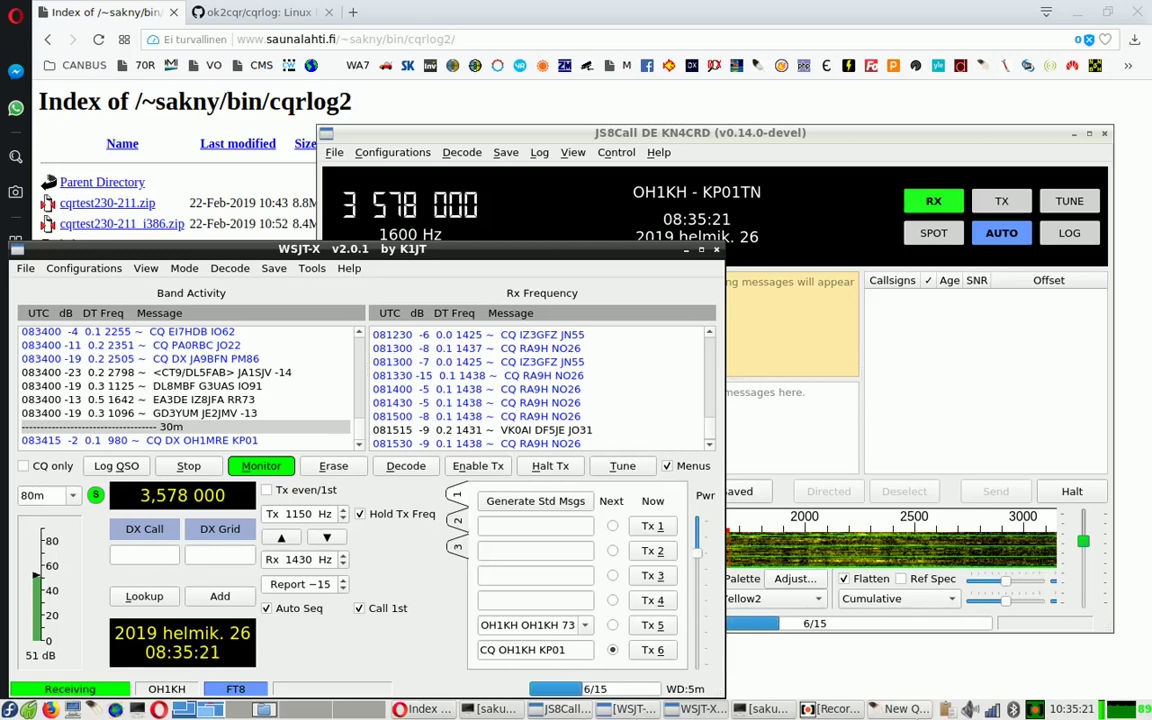
pyautogui.click(912, 709)
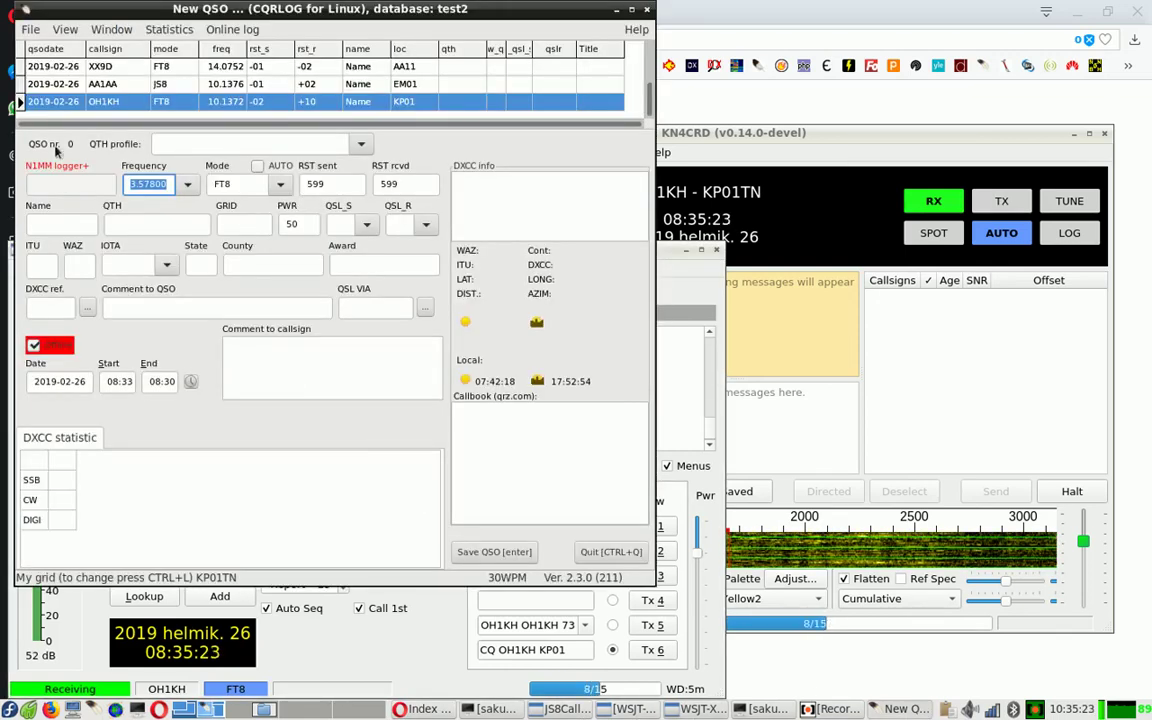
pyautogui.click(31, 31)
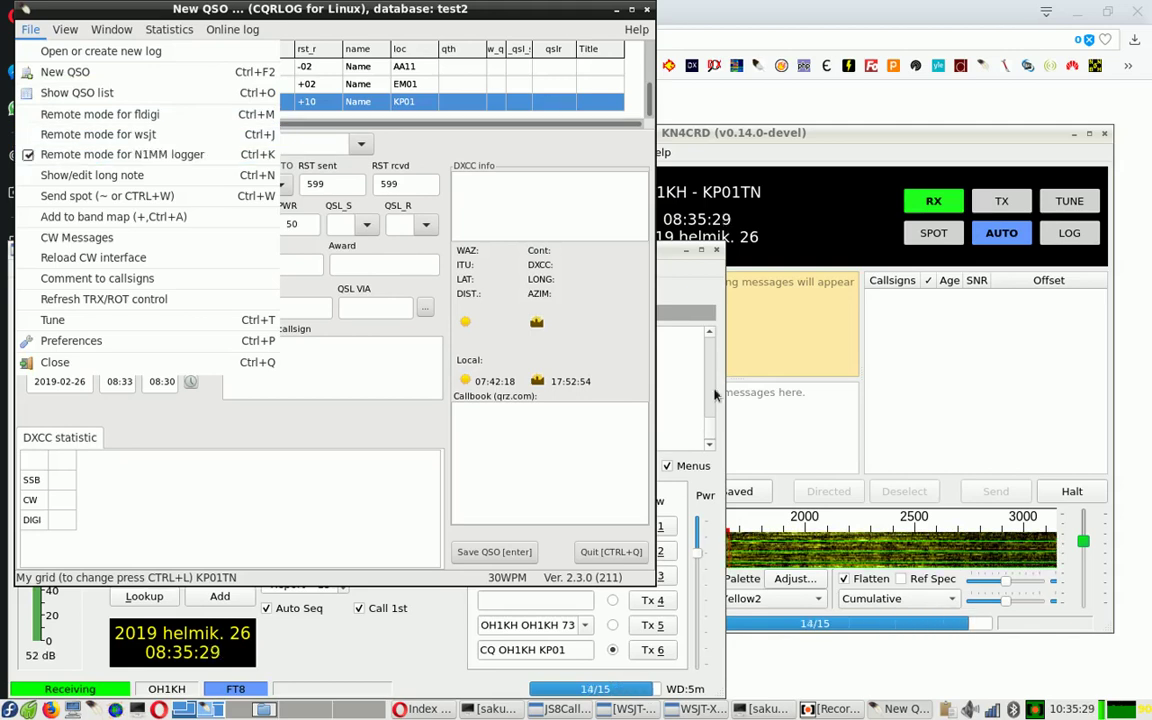
pyautogui.click(669, 302)
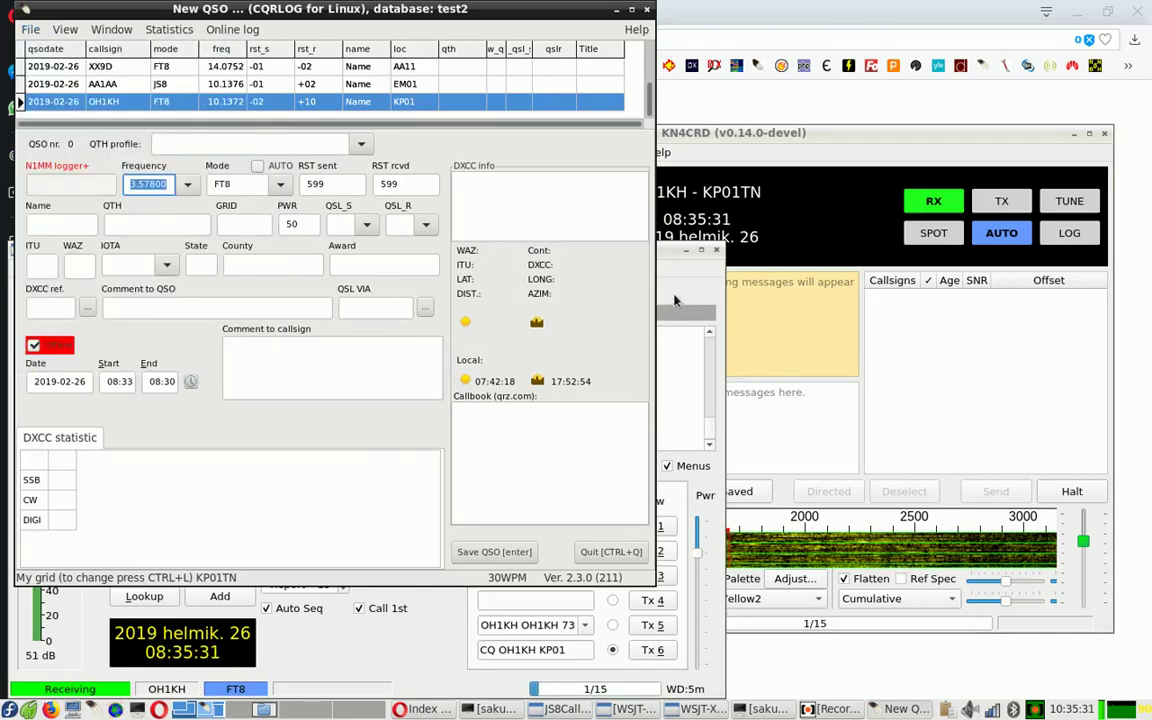
# Step: Bring WSJT-X and JS8Call in front of CQRLOG, and return to the cqrlog2 download index in Opera
pyautogui.click(669, 302)
pyautogui.click(815, 144)
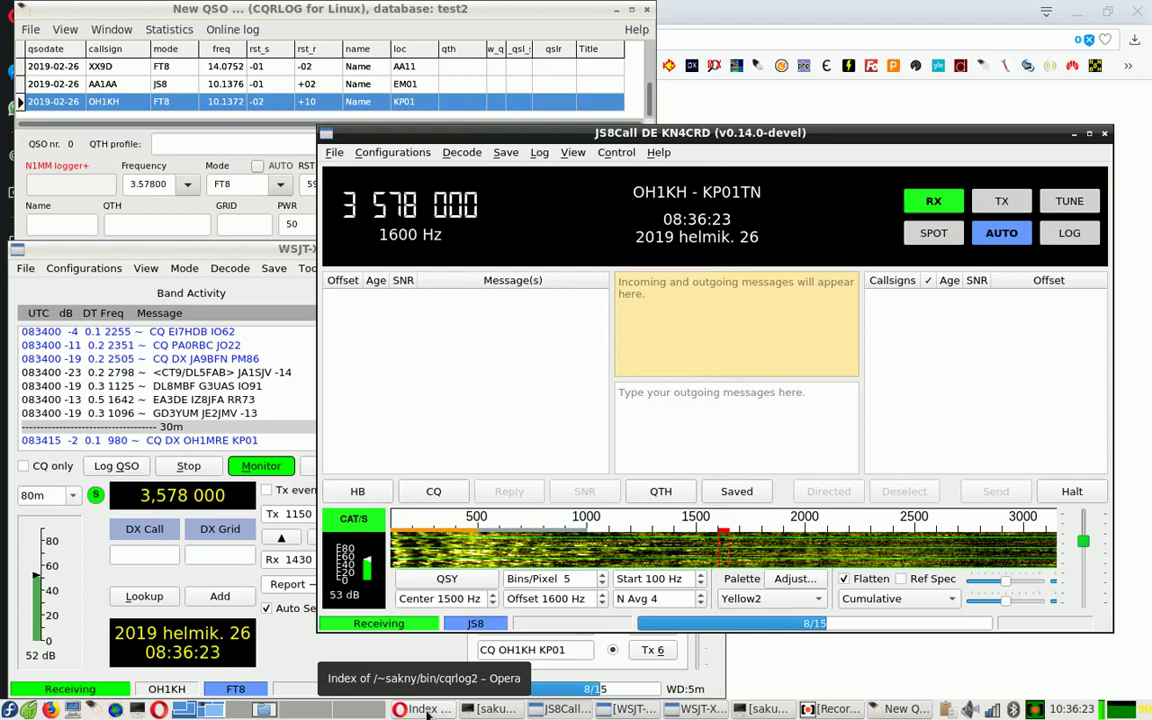
pyautogui.click(427, 710)
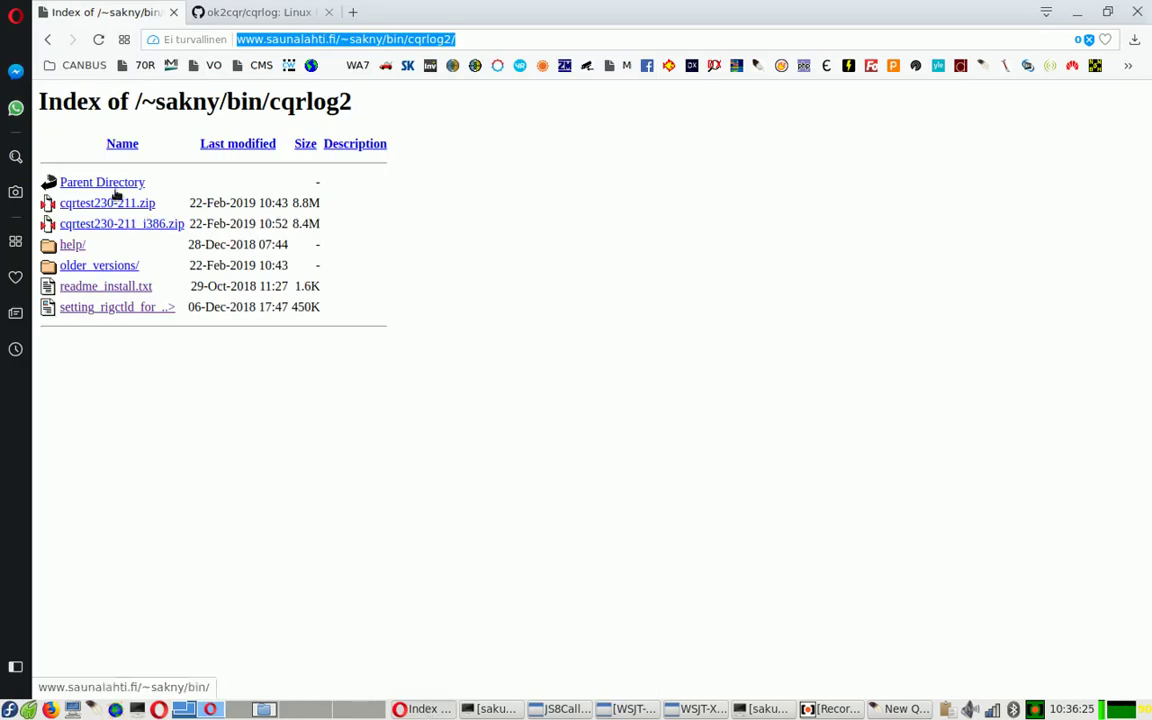